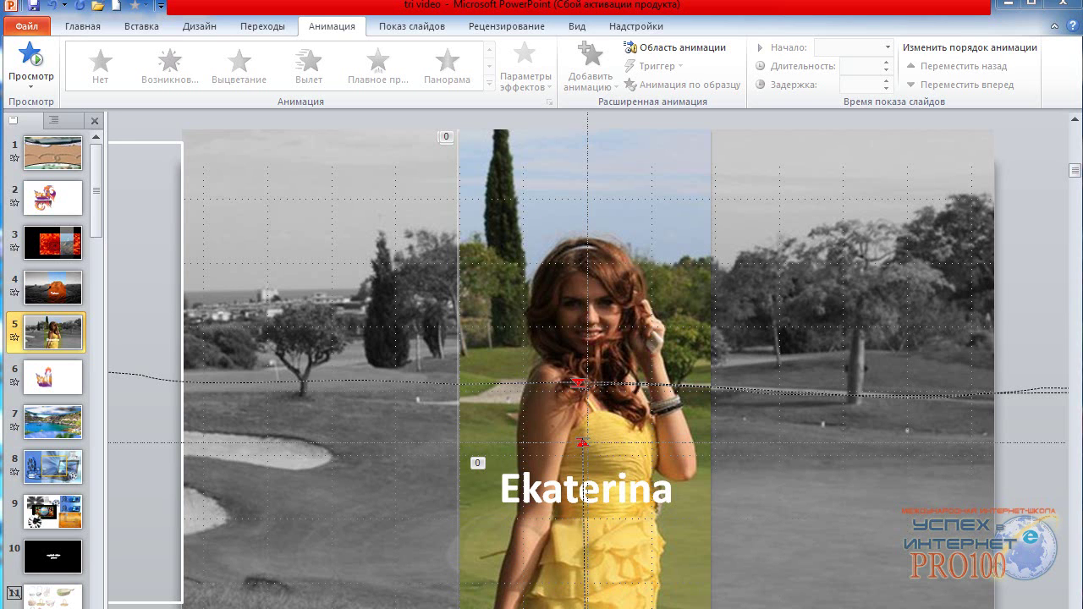
- Preview the animations of slide 5, then of slide 4 with its desert 'Tekst' caption
{"action": "left_click", "coordinate": [33, 86]}
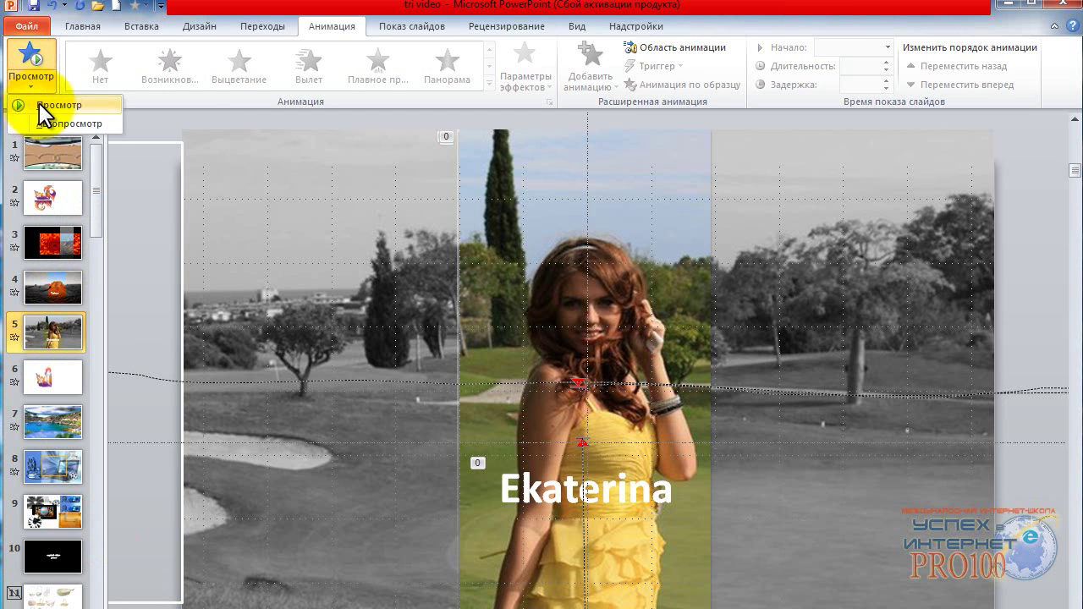
{"action": "left_click", "coordinate": [38, 102]}
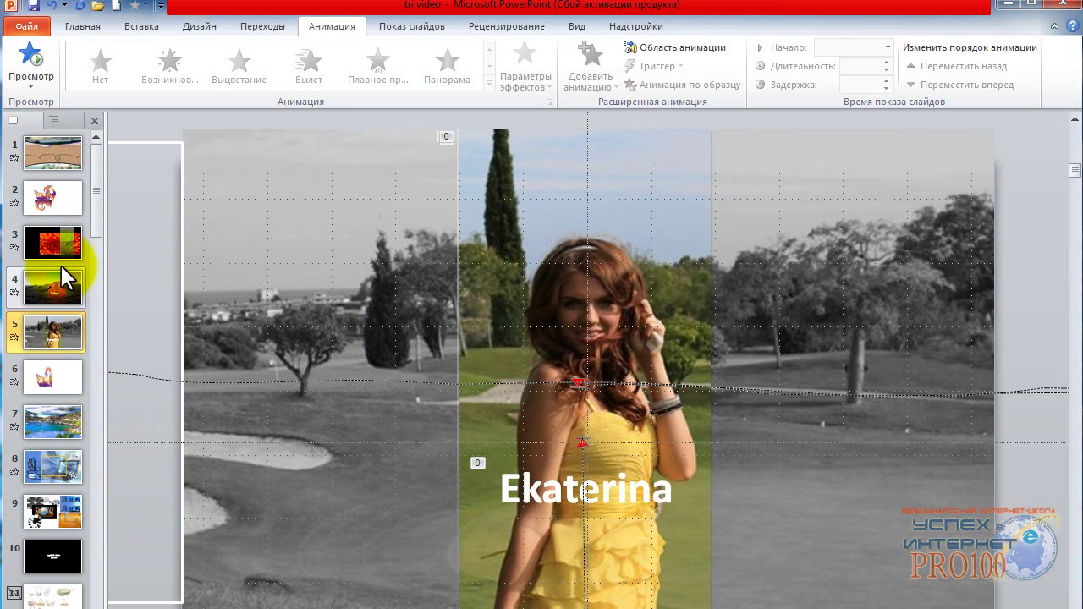
{"action": "left_click", "coordinate": [47, 285]}
{"action": "left_click", "coordinate": [30, 84]}
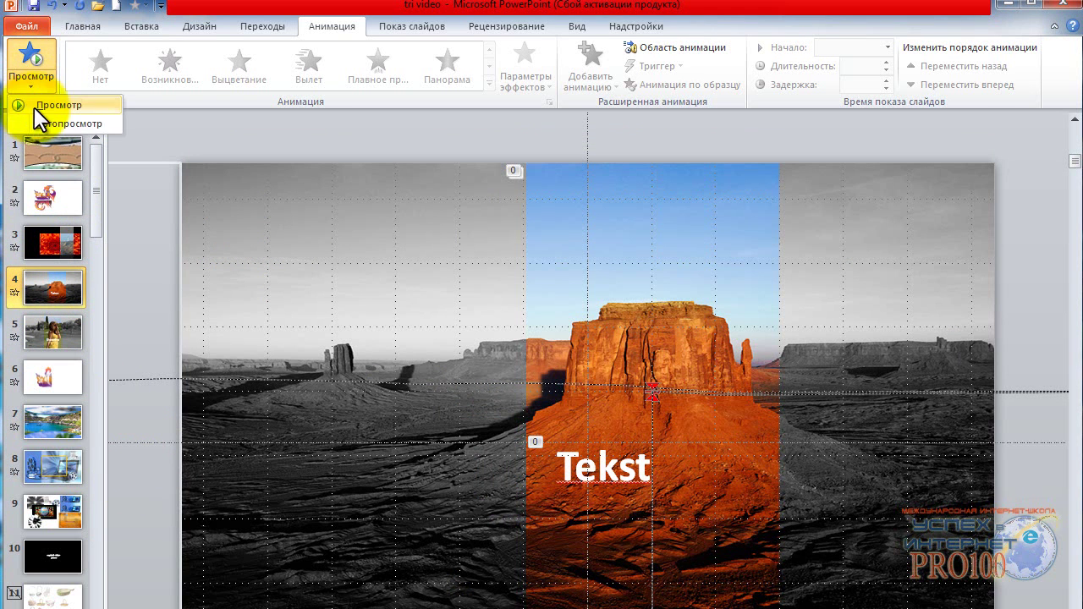
{"action": "left_click", "coordinate": [38, 104]}
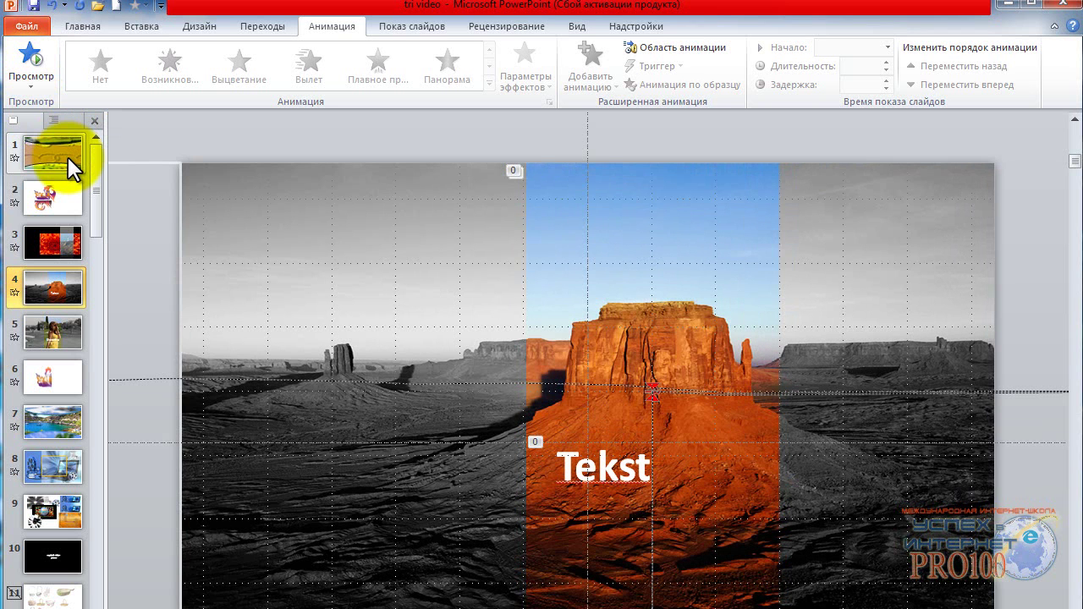
- Add a new blank slide after slide 4
{"action": "left_click", "coordinate": [82, 26]}
{"action": "left_click", "coordinate": [104, 86]}
{"action": "left_click", "coordinate": [111, 336]}
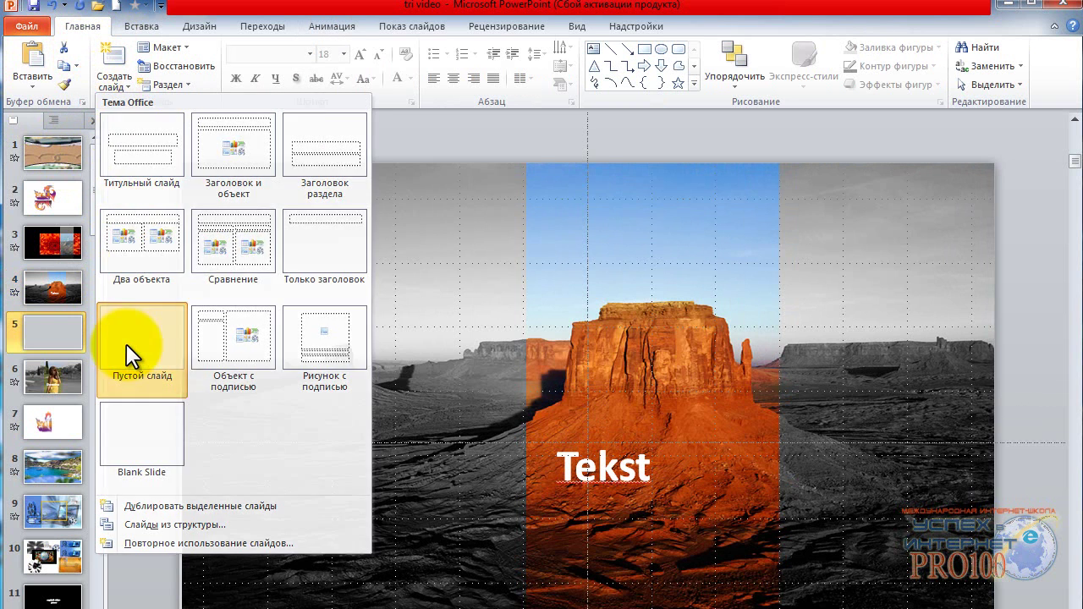
- Insert the Penguins sample picture onto the blank slide
{"action": "left_click", "coordinate": [136, 28]}
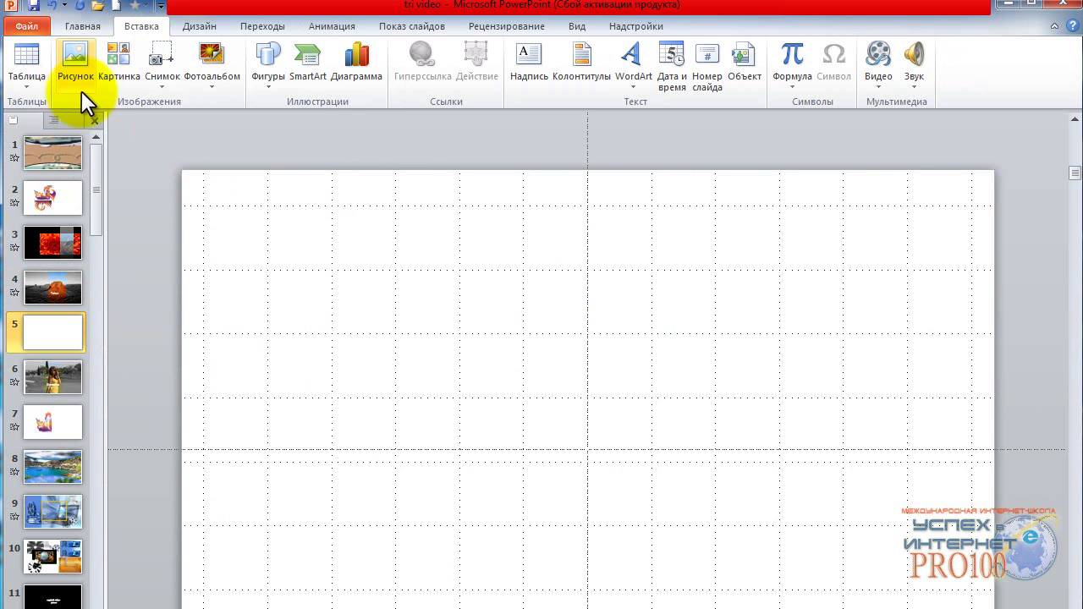
{"action": "left_click", "coordinate": [73, 74]}
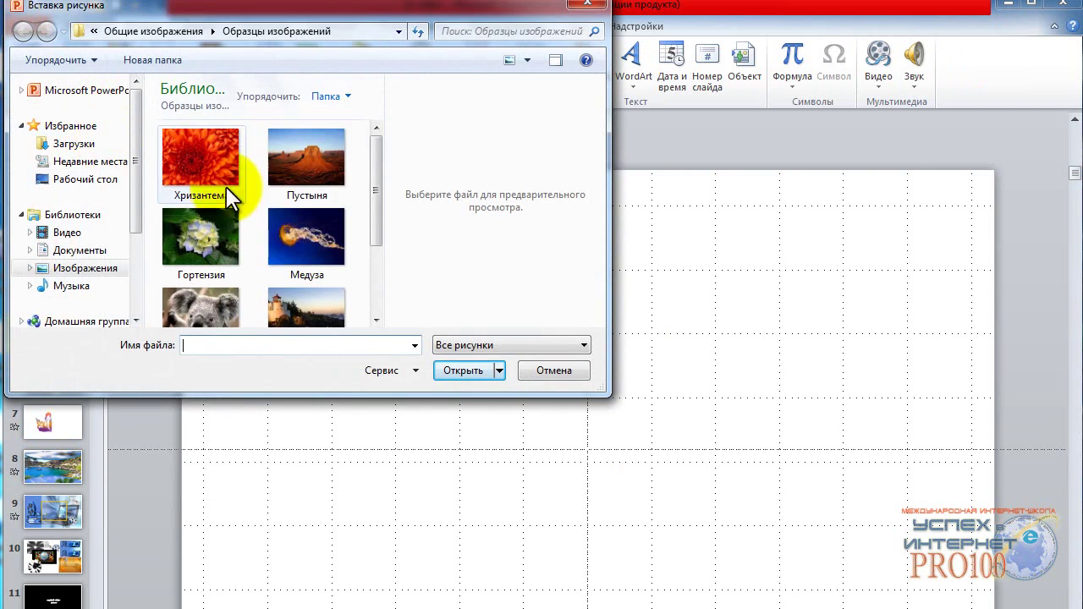
{"action": "left_click_drag", "start_coordinate": [374, 207], "coordinate": [378, 258]}
{"action": "left_click", "coordinate": [200, 292]}
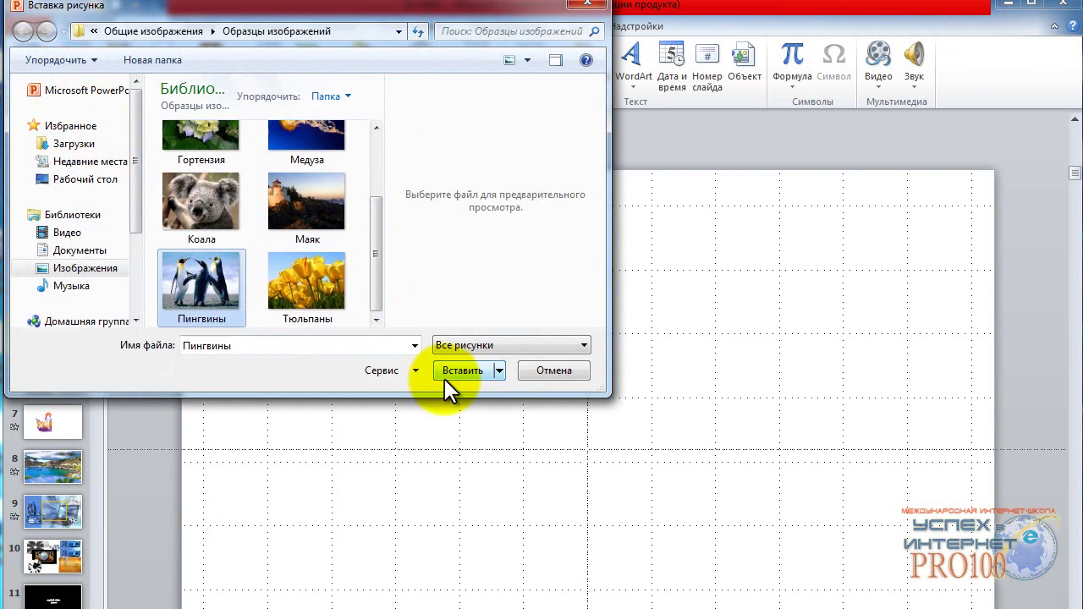
{"action": "left_click", "coordinate": [457, 372]}
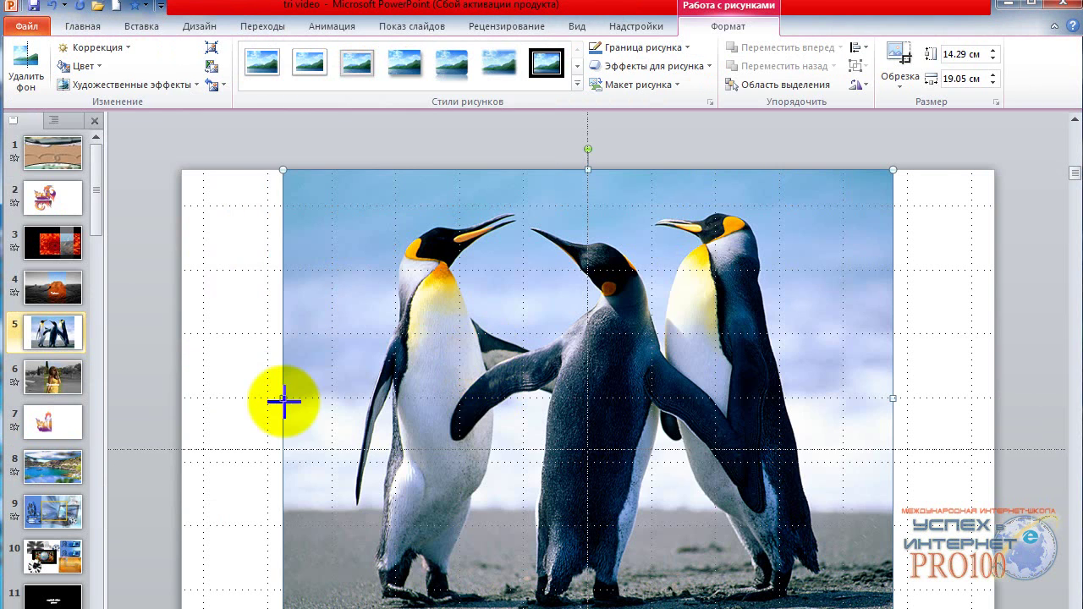
- Stretch the penguin picture to the full 25.4 cm slide width and copy it
{"action": "left_click_drag", "start_coordinate": [283, 397], "coordinate": [181, 397]}
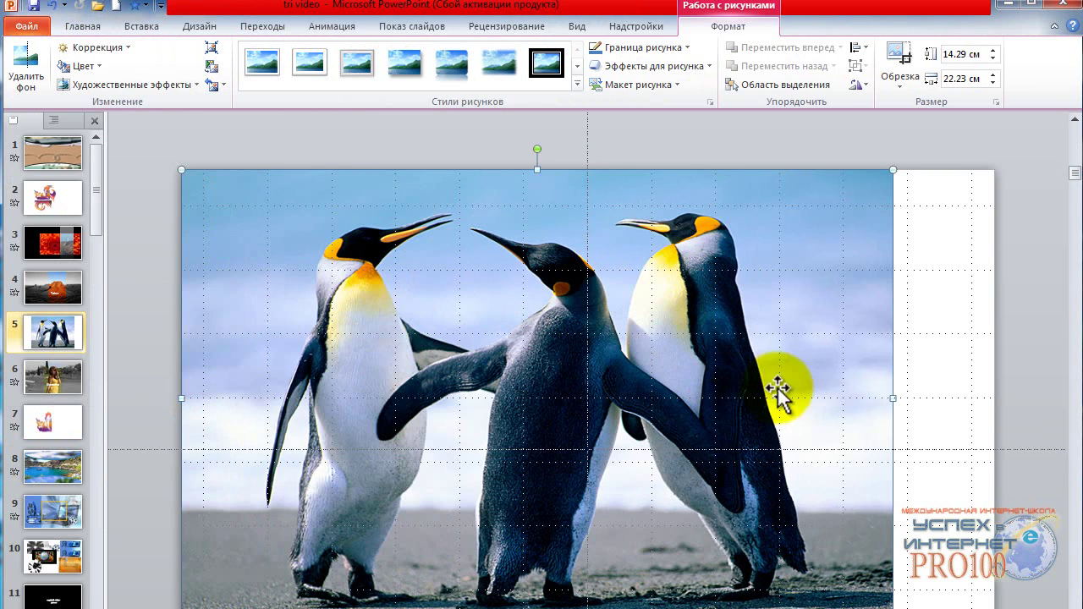
{"action": "left_click_drag", "start_coordinate": [893, 398], "coordinate": [994, 398]}
{"action": "right_click", "coordinate": [424, 328]}
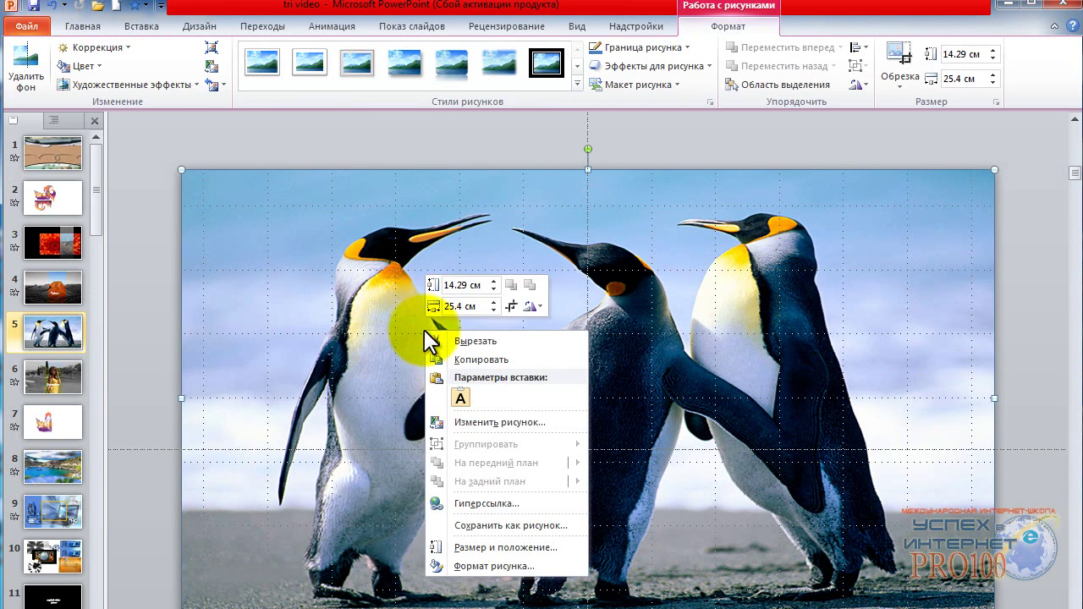
{"action": "left_click", "coordinate": [479, 362]}
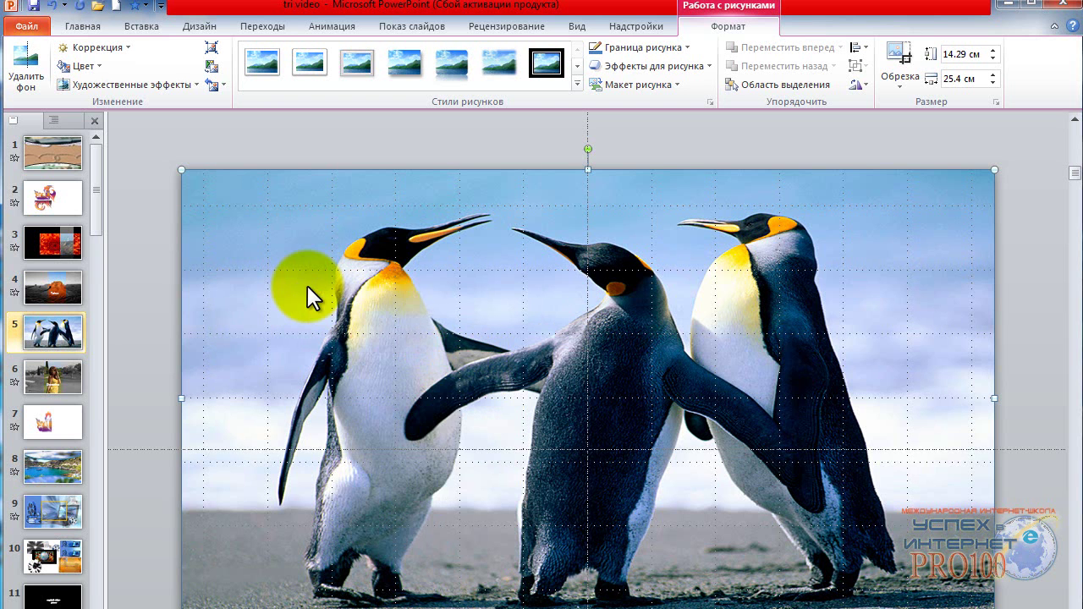
{"action": "right_click", "coordinate": [307, 286]}
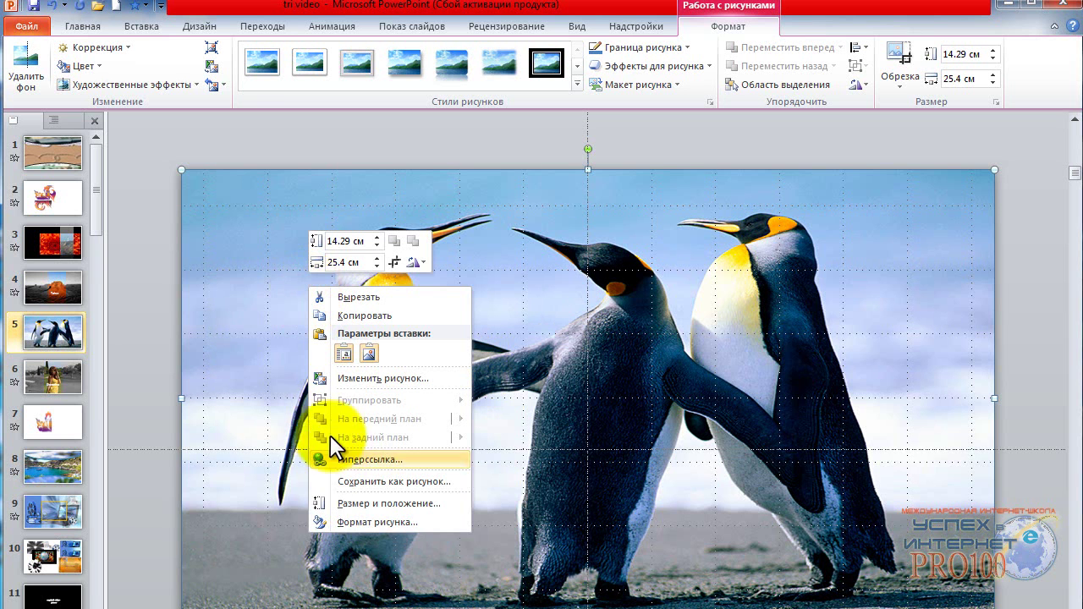
{"action": "left_click", "coordinate": [358, 520]}
- Recolour the penguin picture with the Grayscale (Оттенки серого) preset
{"action": "left_click", "coordinate": [345, 383]}
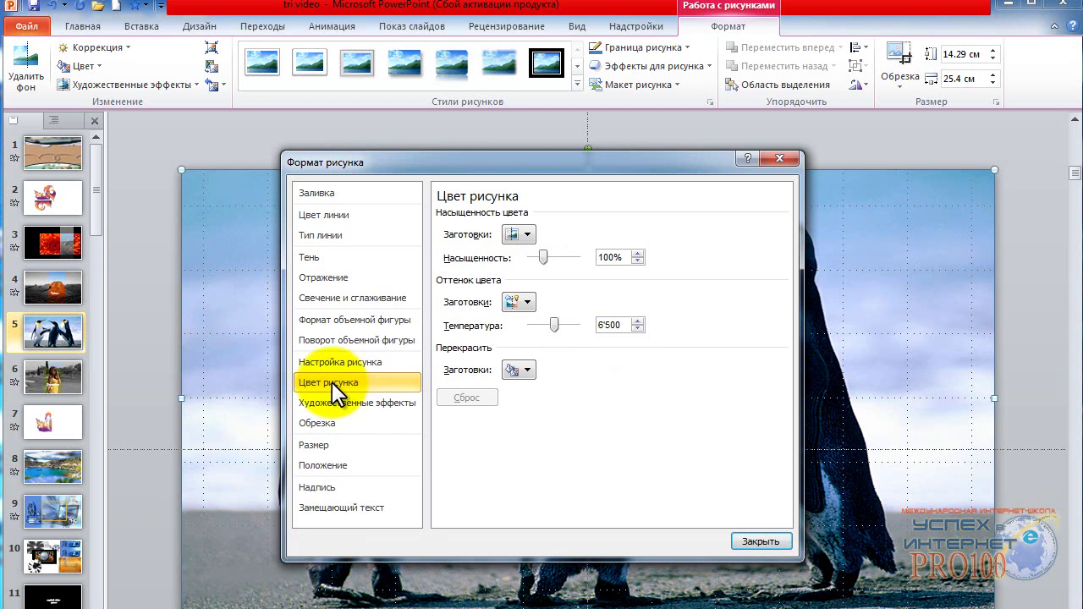
{"action": "left_click", "coordinate": [528, 369]}
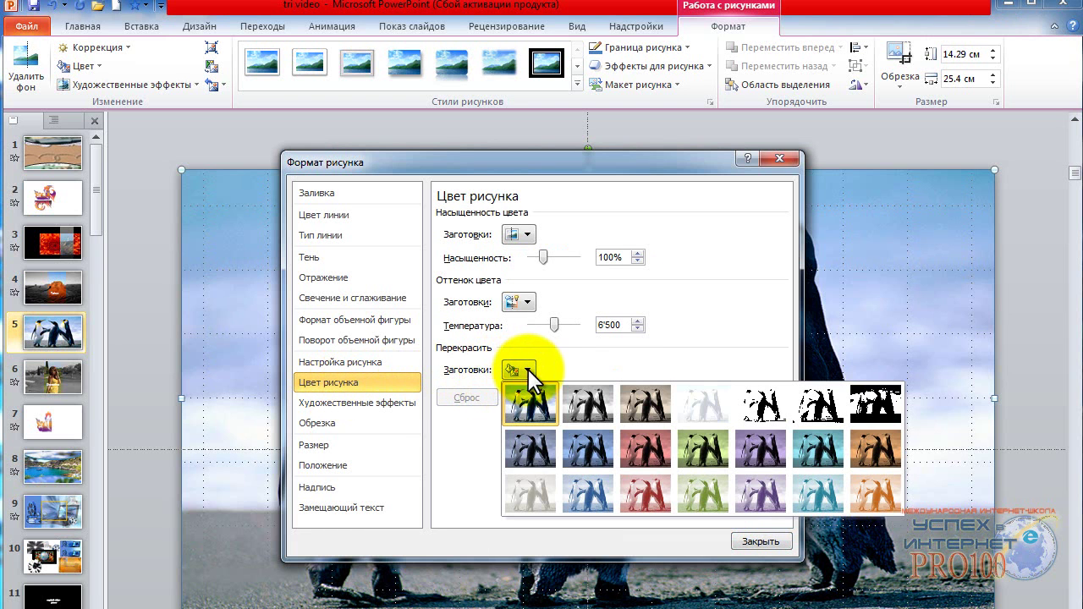
{"action": "left_click", "coordinate": [584, 405]}
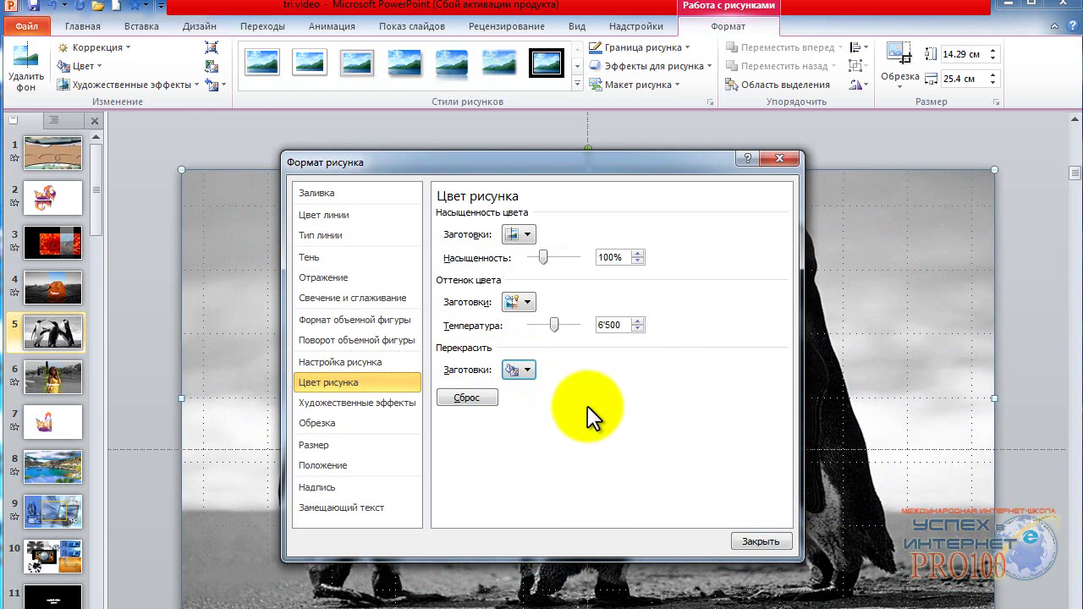
{"action": "left_click", "coordinate": [750, 542]}
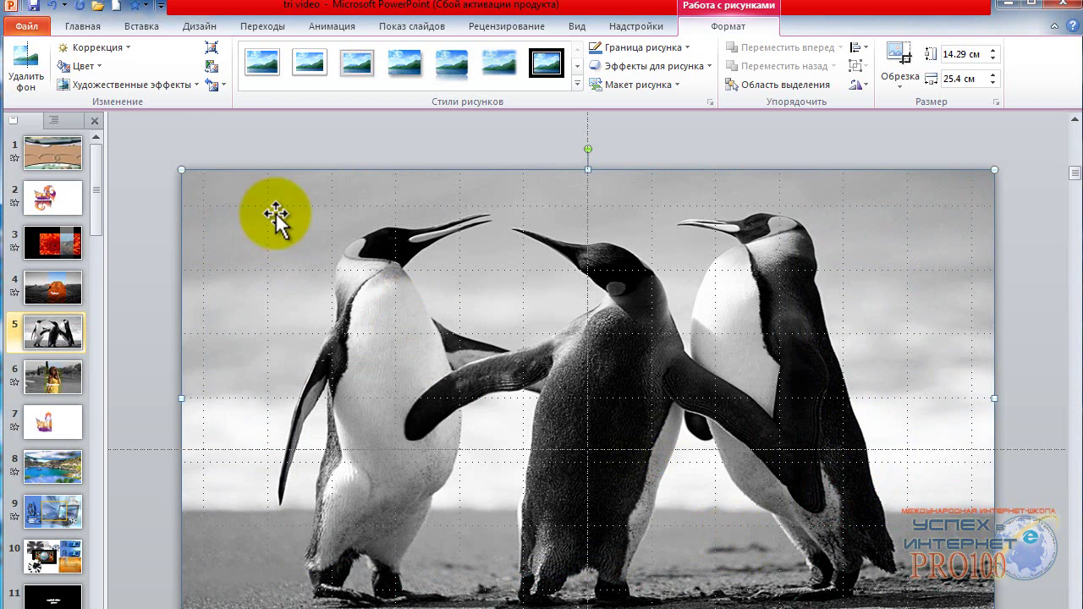
{"action": "left_click", "coordinate": [142, 27]}
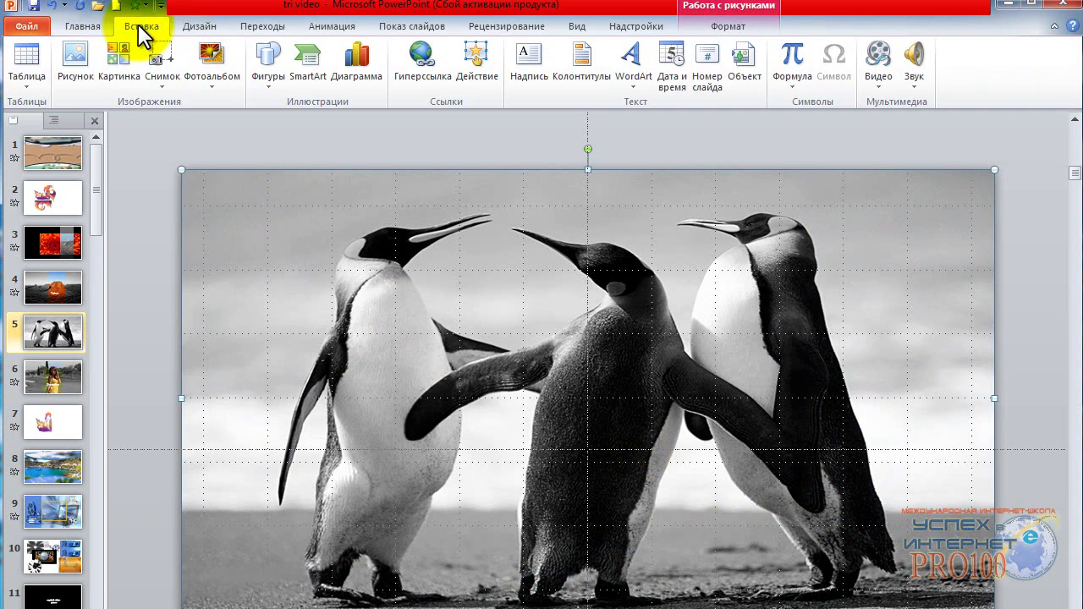
- Draw a tall rectangle over the centre penguin, extending its top above the slide edge
{"action": "left_click", "coordinate": [269, 86]}
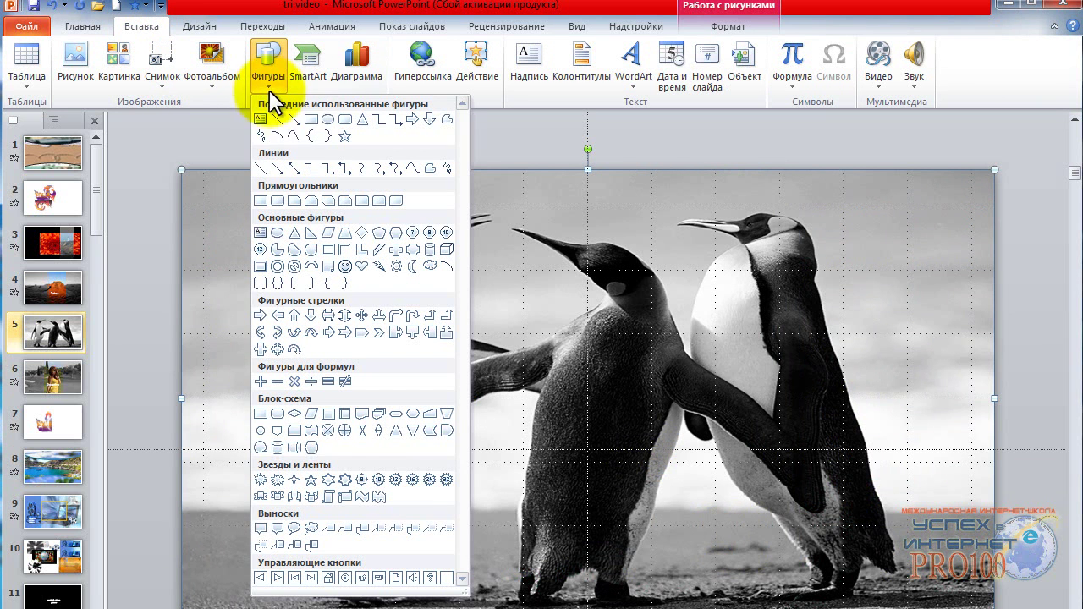
{"action": "left_click", "coordinate": [311, 120]}
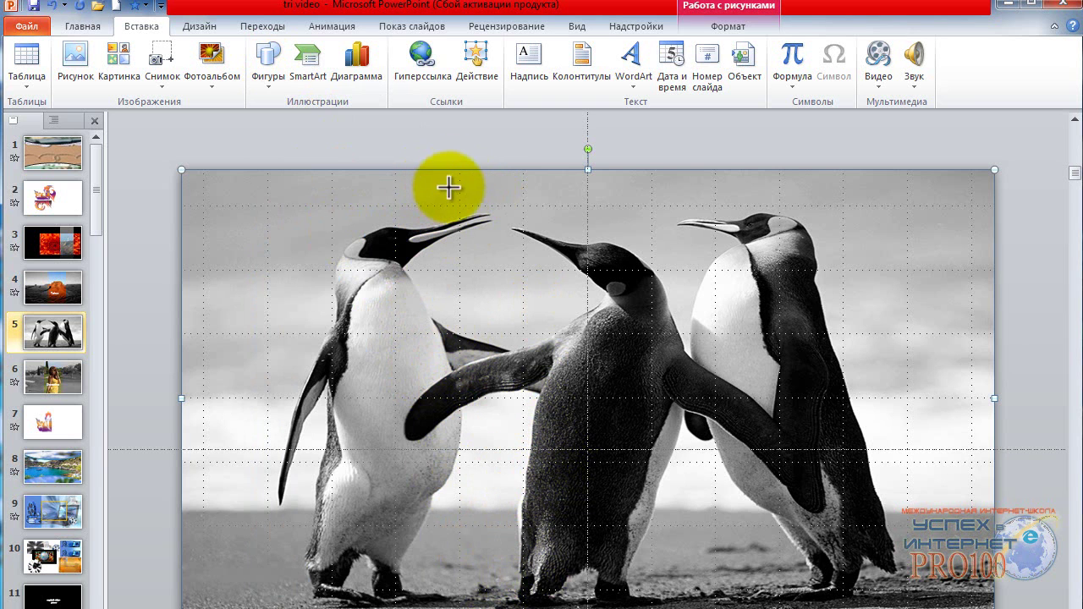
{"action": "left_click_drag", "start_coordinate": [459, 170], "coordinate": [717, 608]}
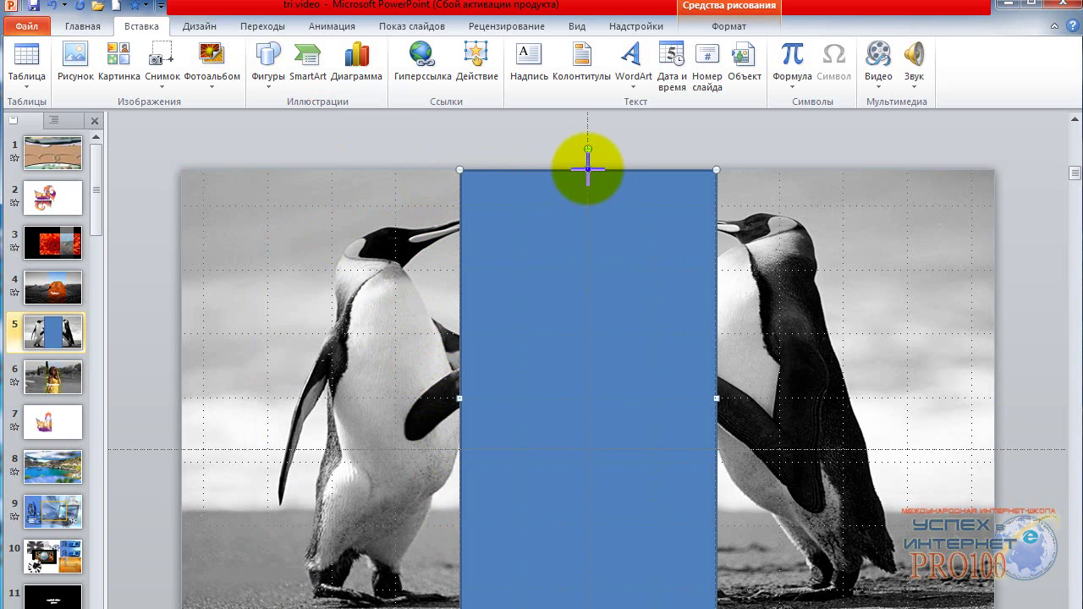
{"action": "left_click_drag", "start_coordinate": [588, 170], "coordinate": [588, 129]}
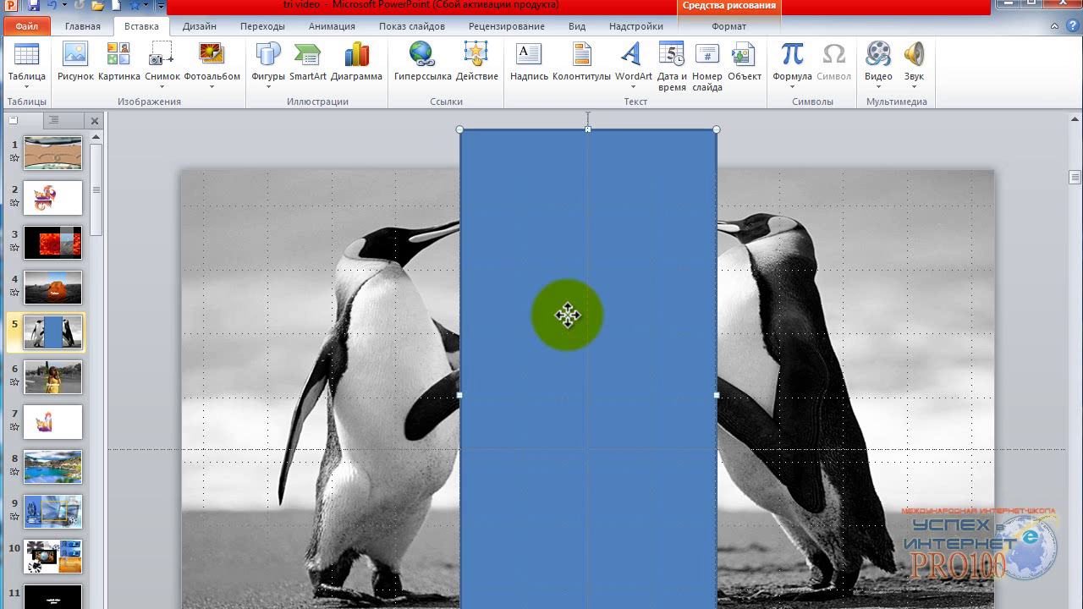
{"action": "right_click", "coordinate": [565, 316]}
{"action": "right_click", "coordinate": [566, 316]}
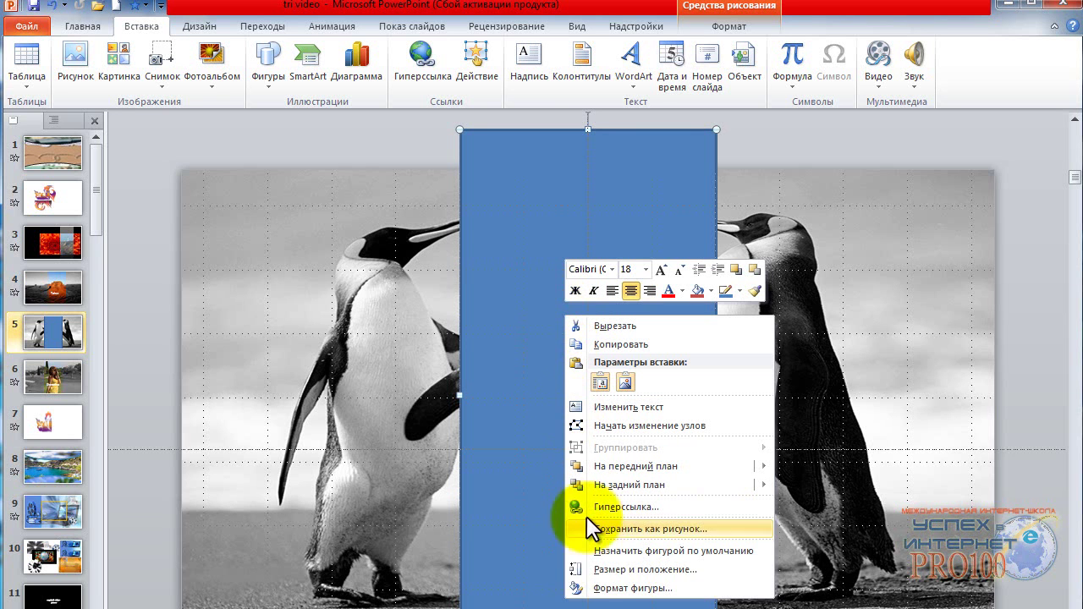
- Give the rectangle a gradient fill whose first stop is white at 55% transparency
{"action": "left_click", "coordinate": [605, 588]}
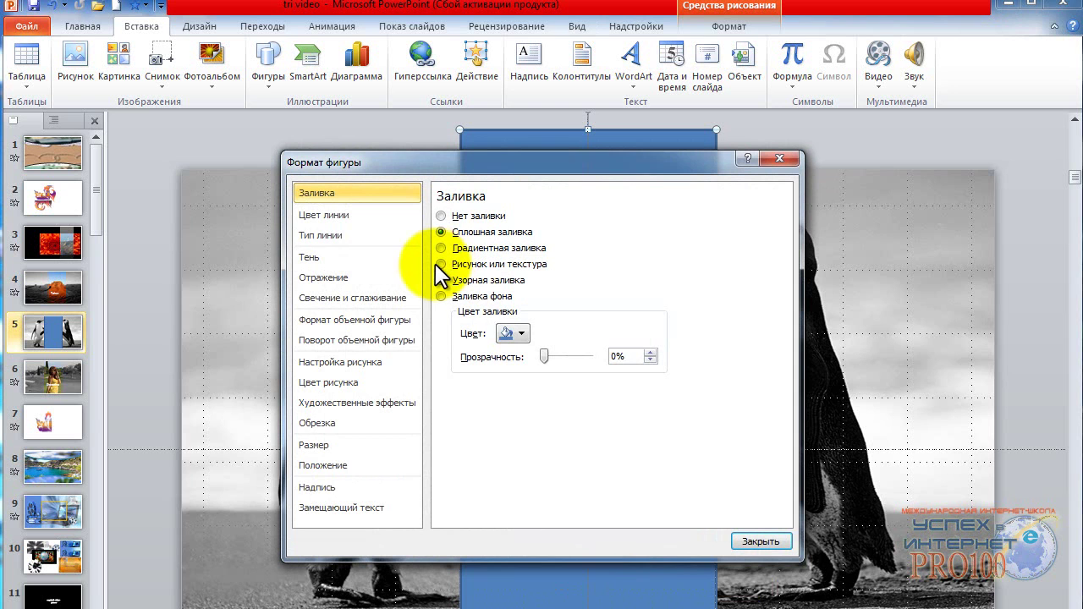
{"action": "left_click", "coordinate": [440, 249]}
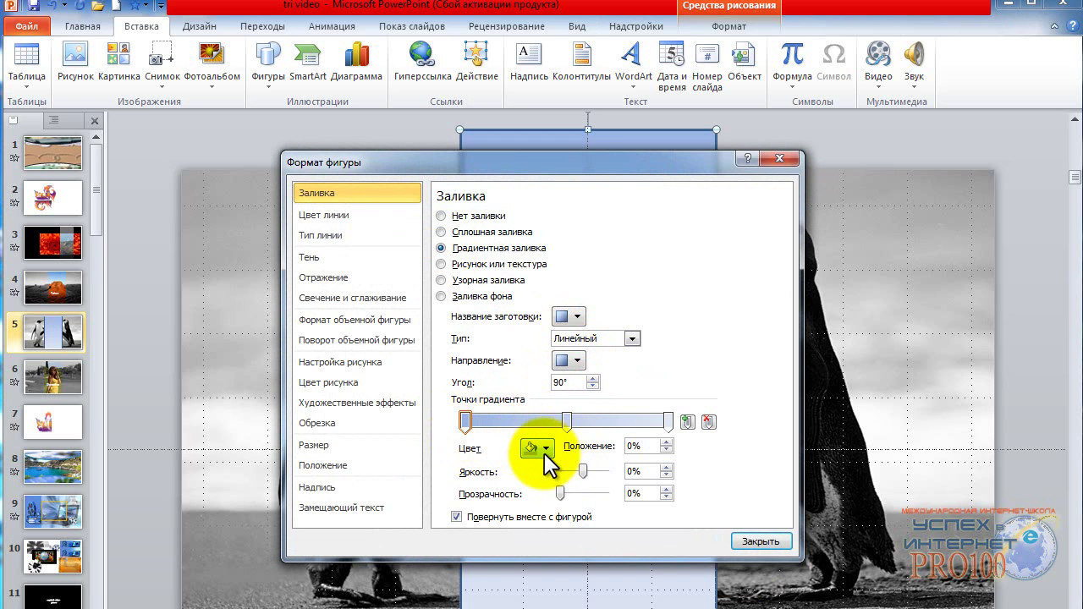
{"action": "left_click", "coordinate": [547, 449]}
{"action": "left_click", "coordinate": [529, 485]}
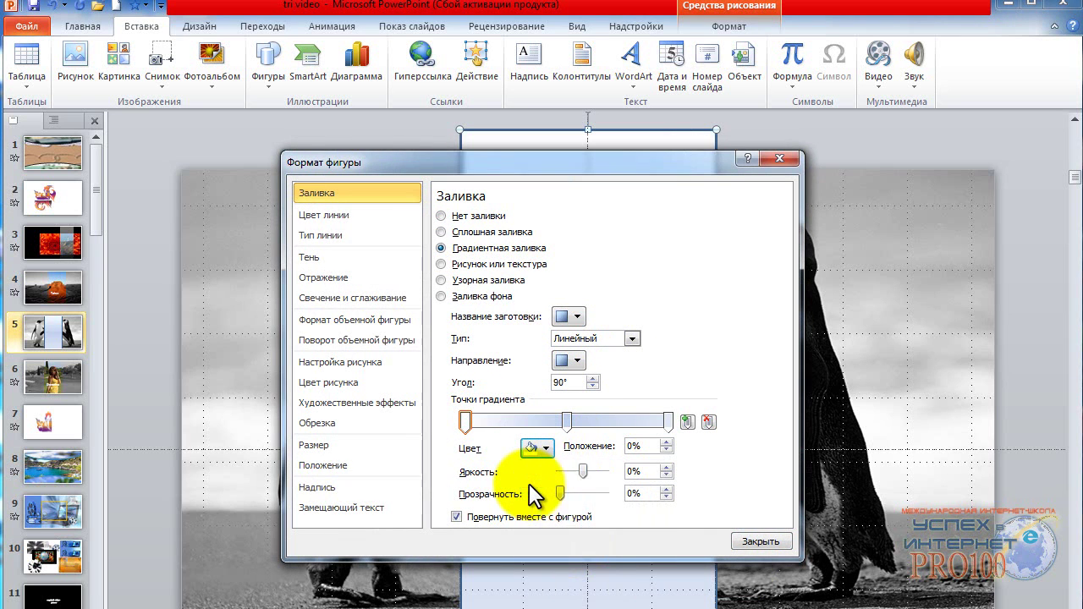
{"action": "left_click_drag", "start_coordinate": [560, 493], "coordinate": [583, 495]}
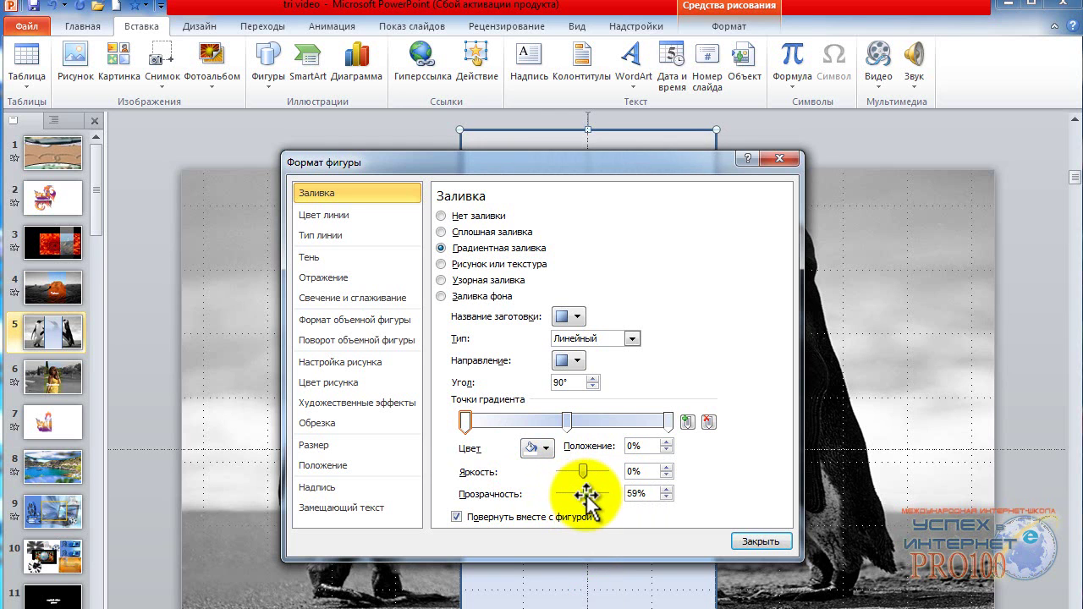
{"action": "left_click", "coordinate": [666, 489]}
- Remove the middle gradient stop and make the right stop lighter at 49% transparency
{"action": "left_click", "coordinate": [567, 421]}
{"action": "left_click", "coordinate": [709, 422]}
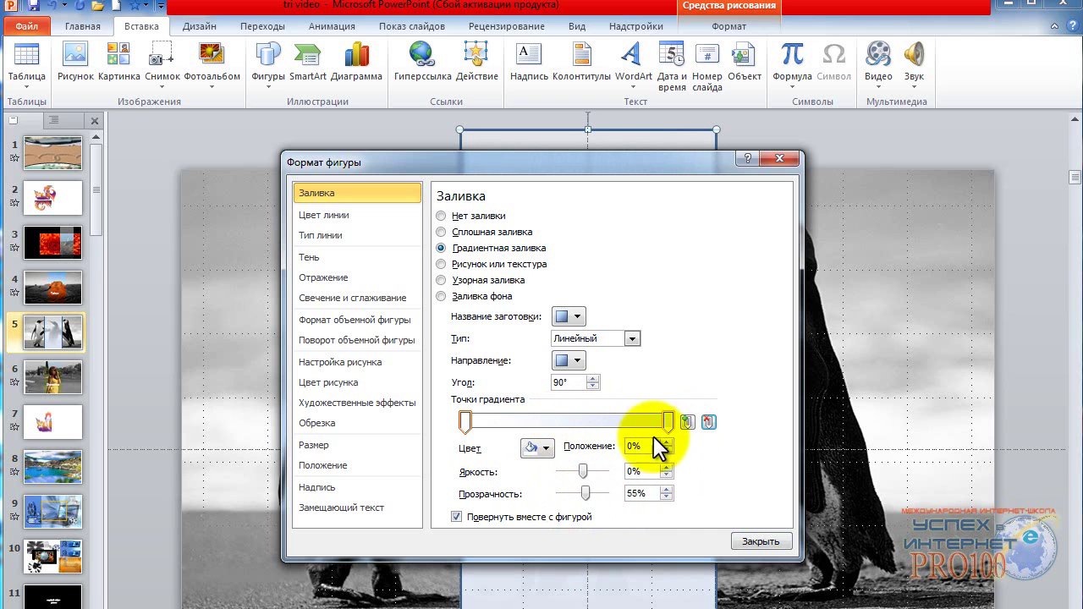
{"action": "left_click", "coordinate": [668, 420]}
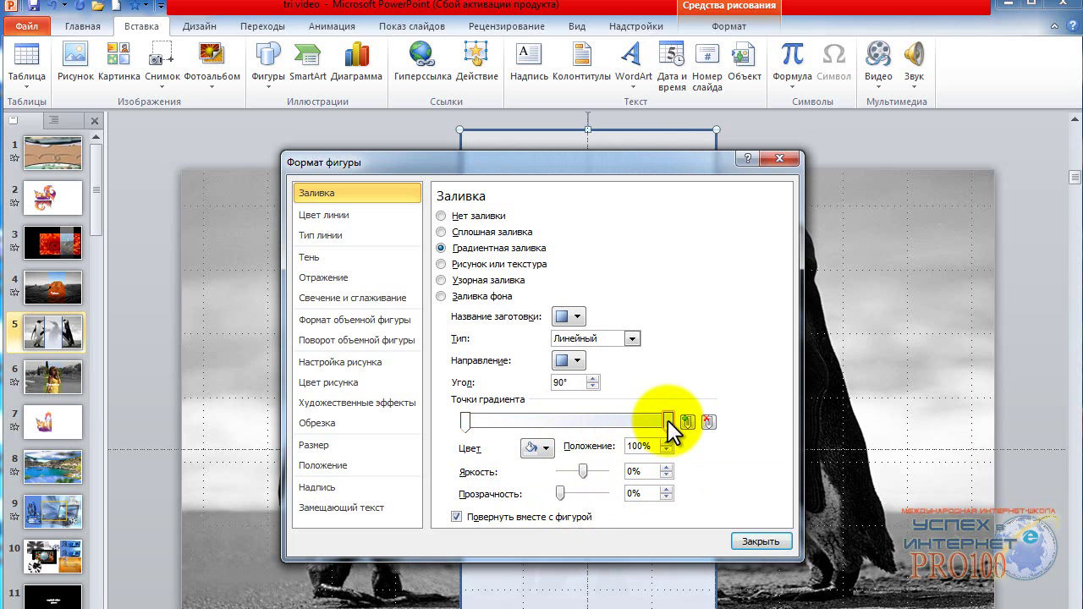
{"action": "left_click", "coordinate": [546, 450]}
{"action": "left_click", "coordinate": [536, 495]}
{"action": "left_click_drag", "start_coordinate": [561, 494], "coordinate": [619, 497]}
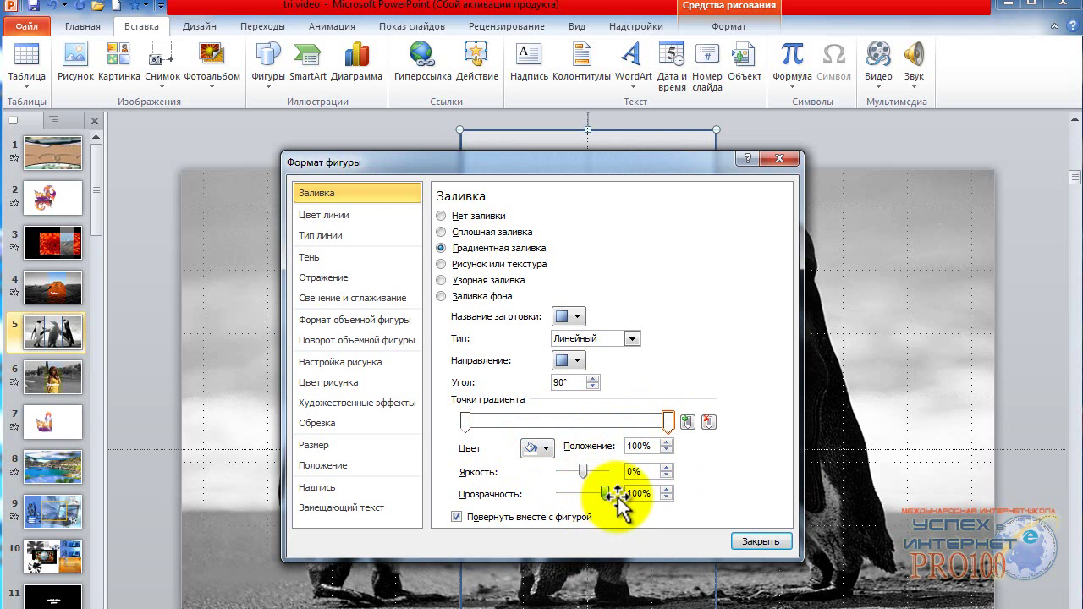
- Set the rectangle's outline to No line
{"action": "left_click", "coordinate": [325, 216]}
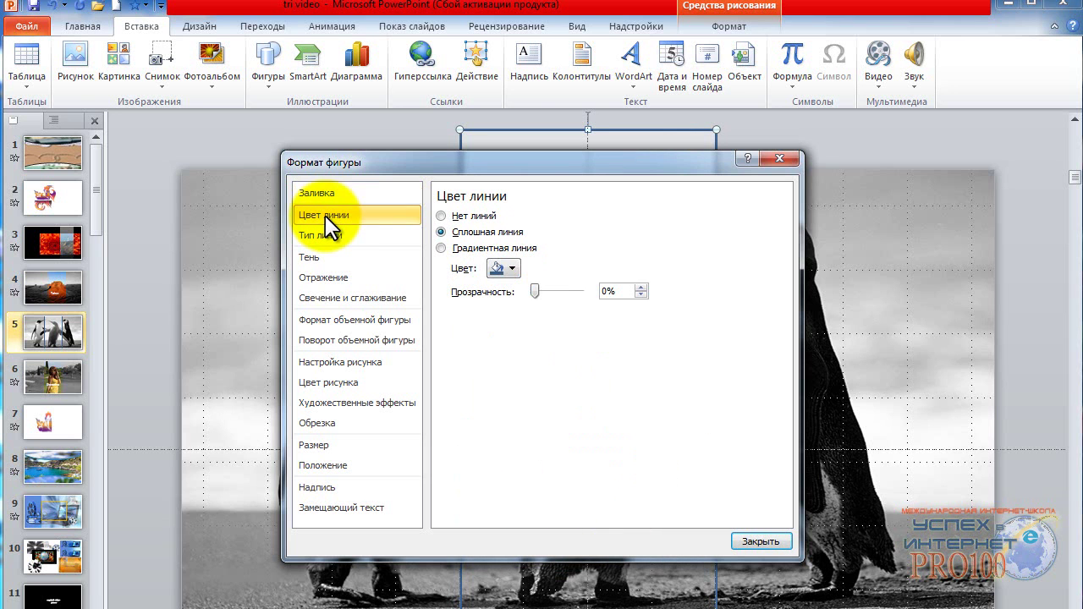
{"action": "left_click", "coordinate": [440, 215]}
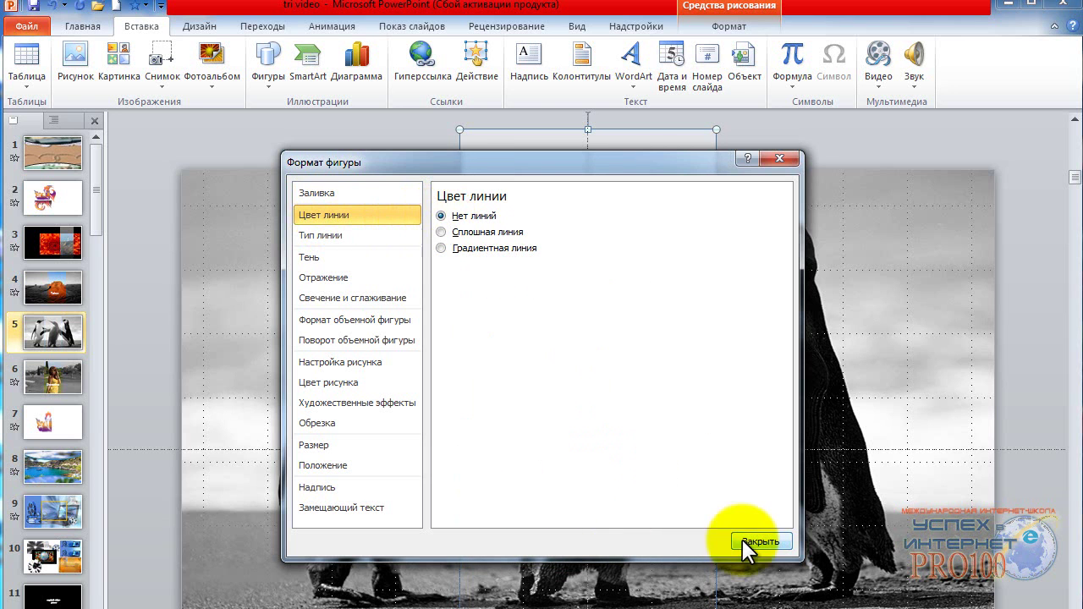
{"action": "left_click", "coordinate": [753, 542]}
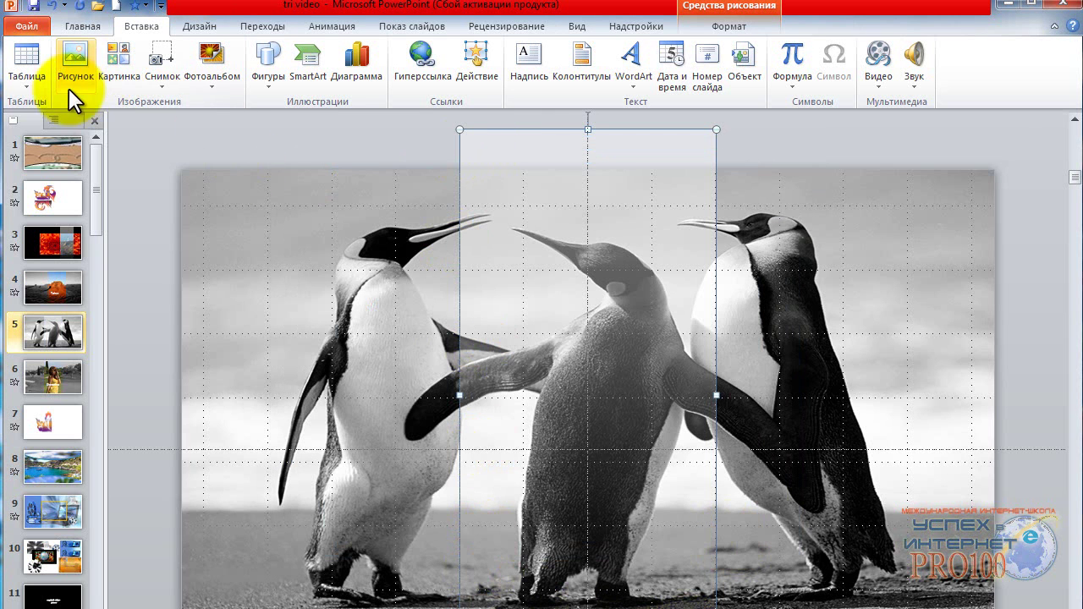
- Hide Прямоугольник 2 and Рисунок 1 using the Selection Pane
{"action": "left_click", "coordinate": [80, 26]}
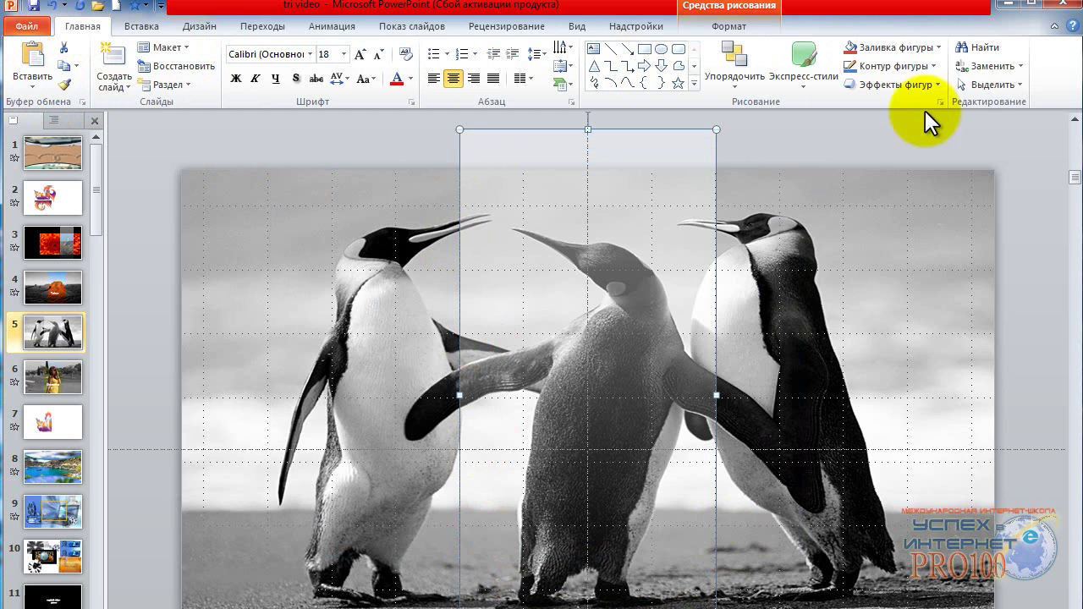
{"action": "left_click", "coordinate": [990, 83]}
{"action": "left_click", "coordinate": [1006, 144]}
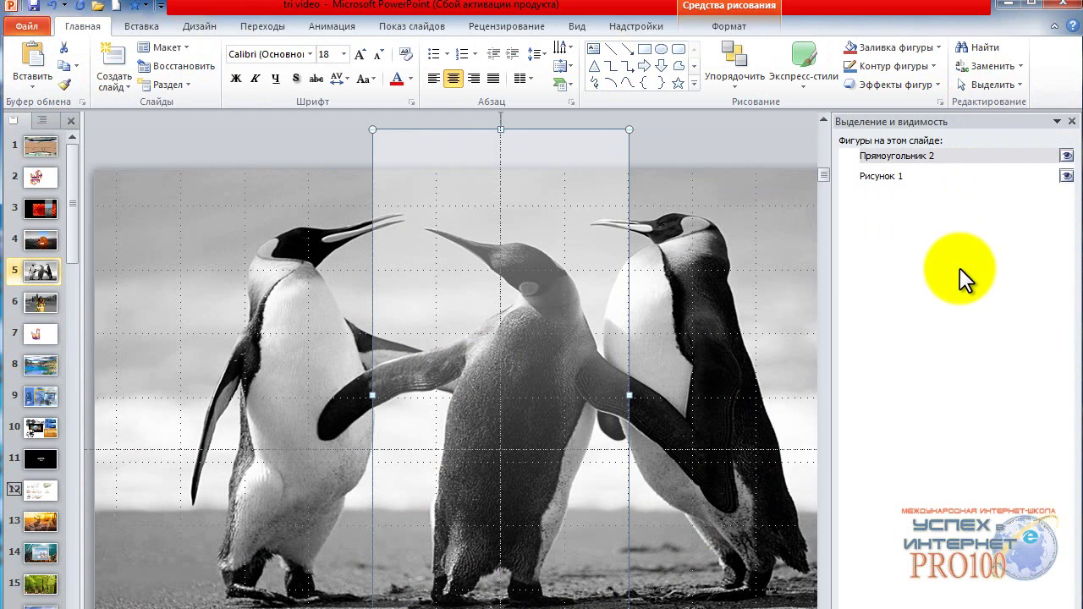
{"action": "left_click", "coordinate": [1067, 157]}
{"action": "left_click", "coordinate": [1067, 176]}
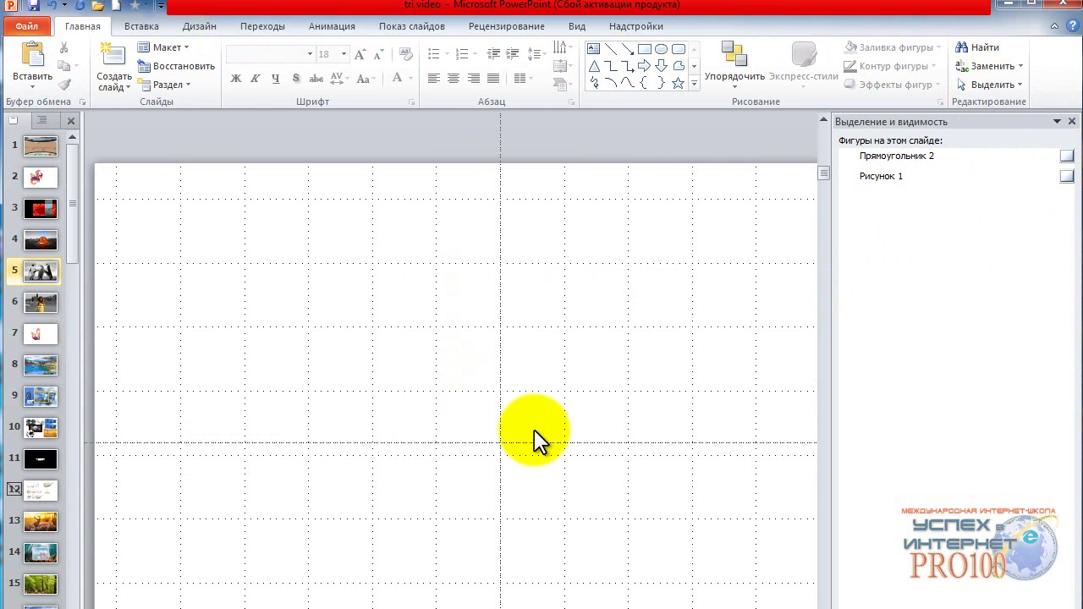
{"action": "right_click", "coordinate": [436, 336]}
- Paste the colour penguin copy and crop it to a 7.78 cm centre-penguin strip
{"action": "left_click", "coordinate": [473, 406]}
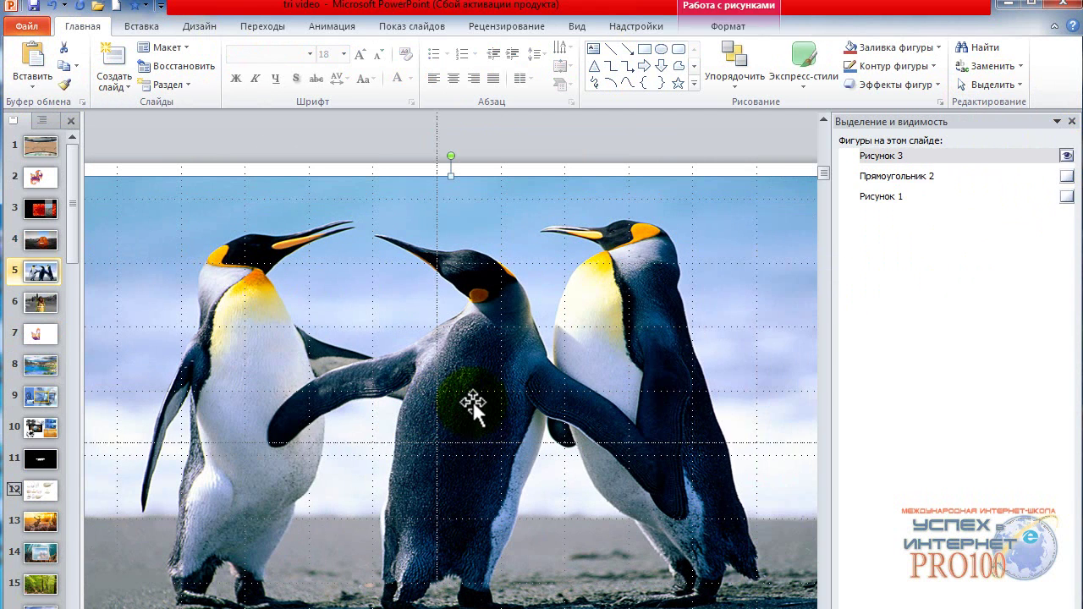
{"action": "key", "text": "Up"}
{"action": "key", "text": "Up"}
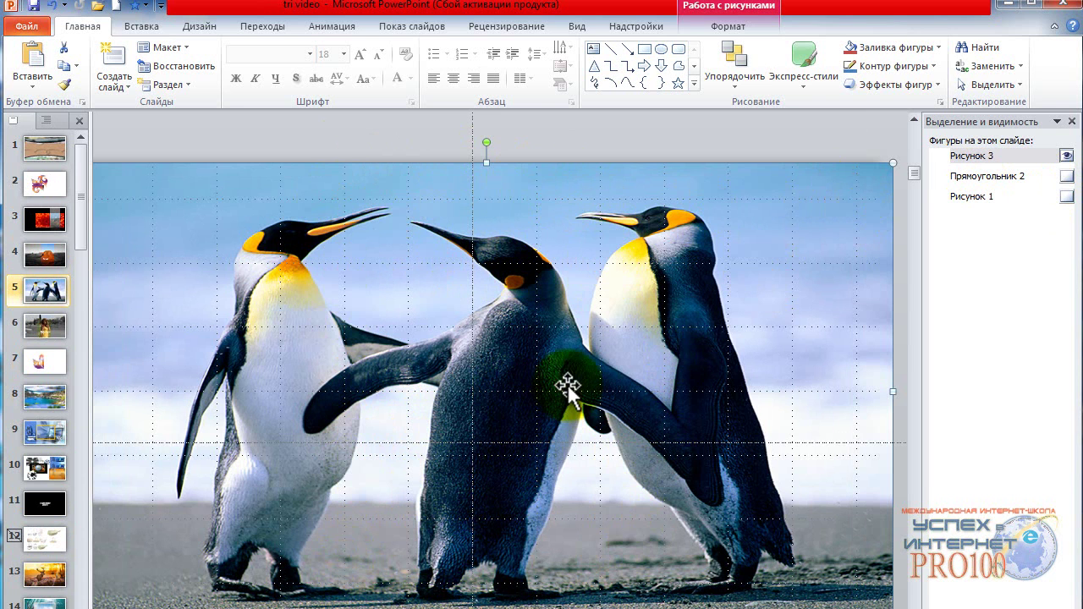
{"action": "left_click", "coordinate": [717, 12]}
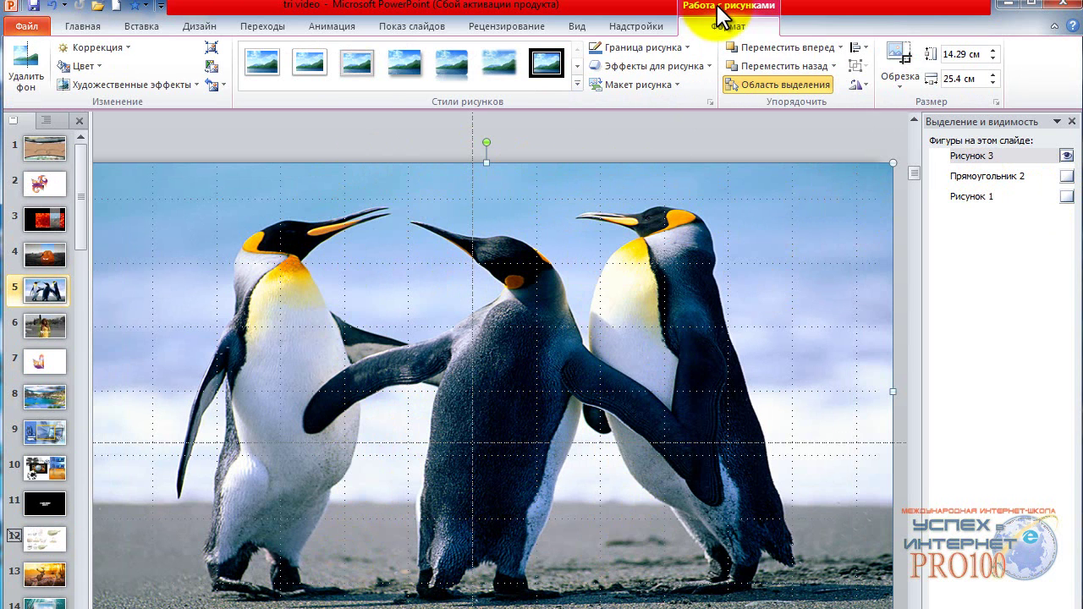
{"action": "left_click", "coordinate": [899, 86]}
{"action": "left_click", "coordinate": [907, 107]}
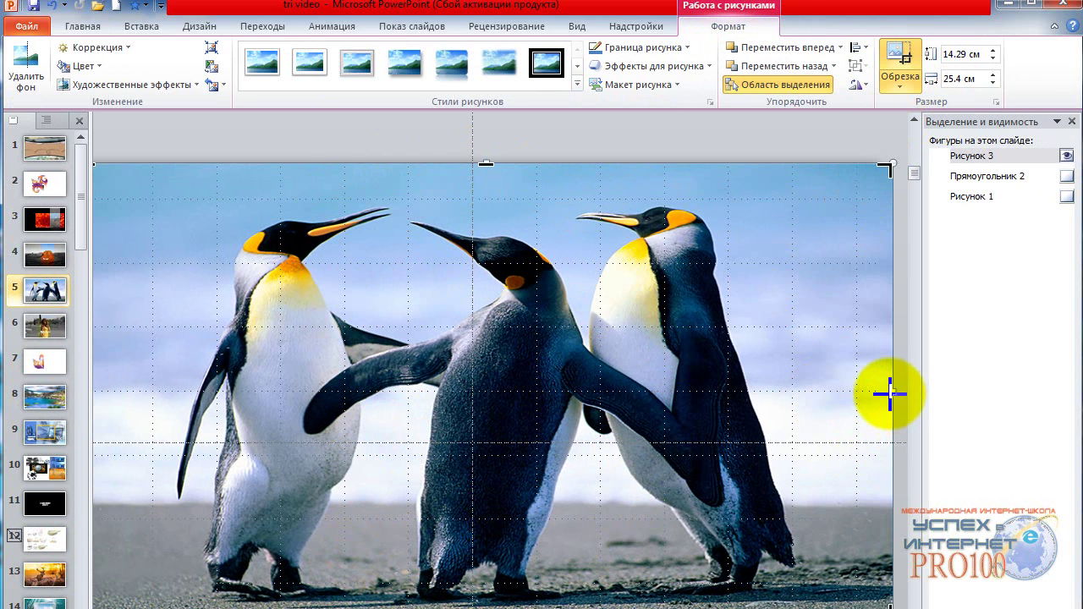
{"action": "left_click_drag", "start_coordinate": [888, 393], "coordinate": [386, 393]}
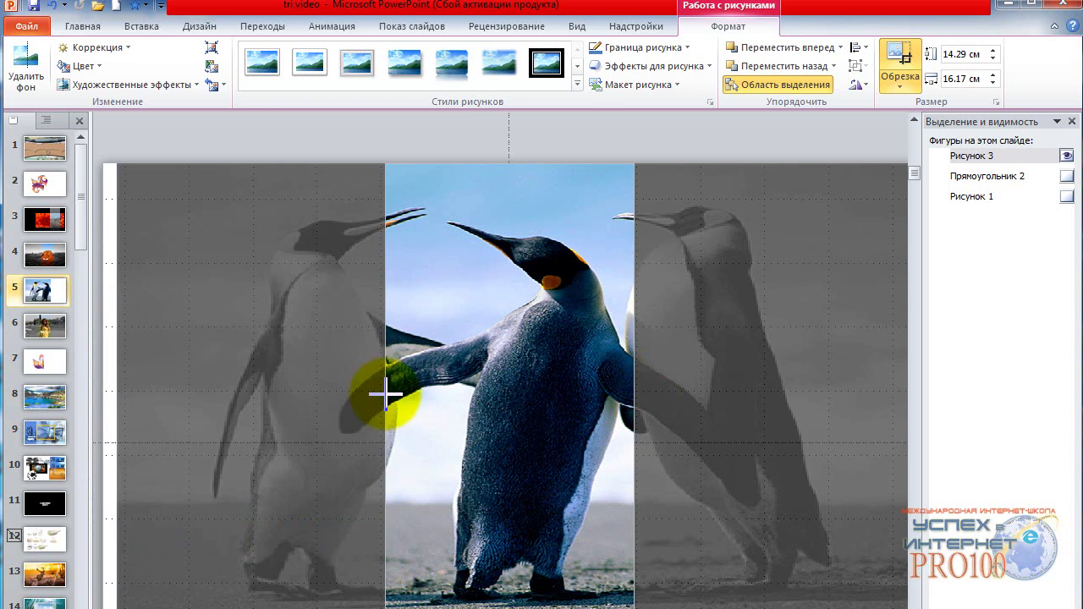
{"action": "left_click", "coordinate": [1067, 177]}
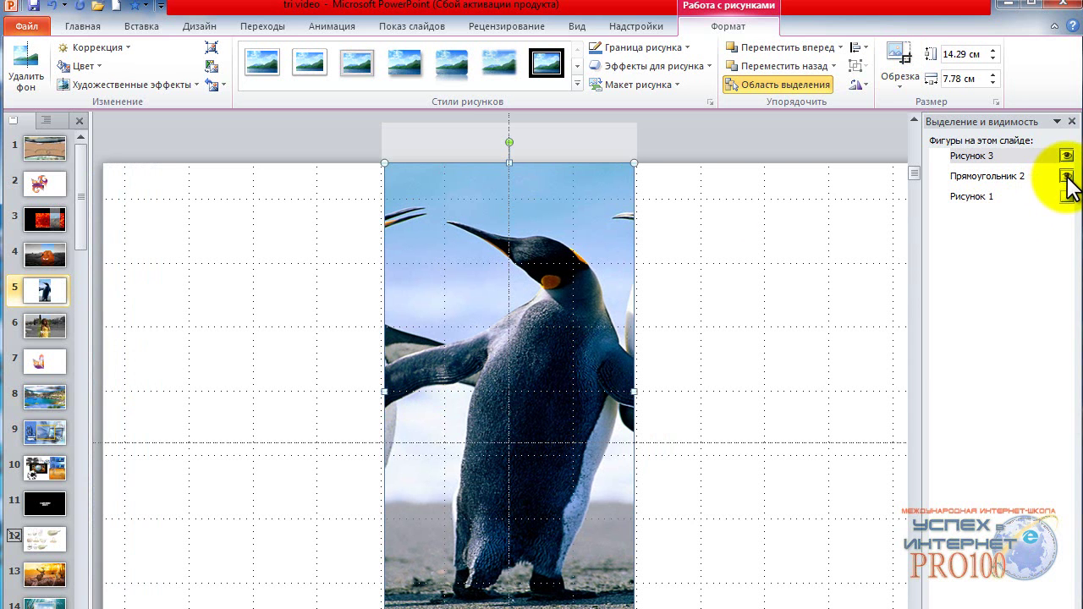
{"action": "left_click", "coordinate": [1066, 176]}
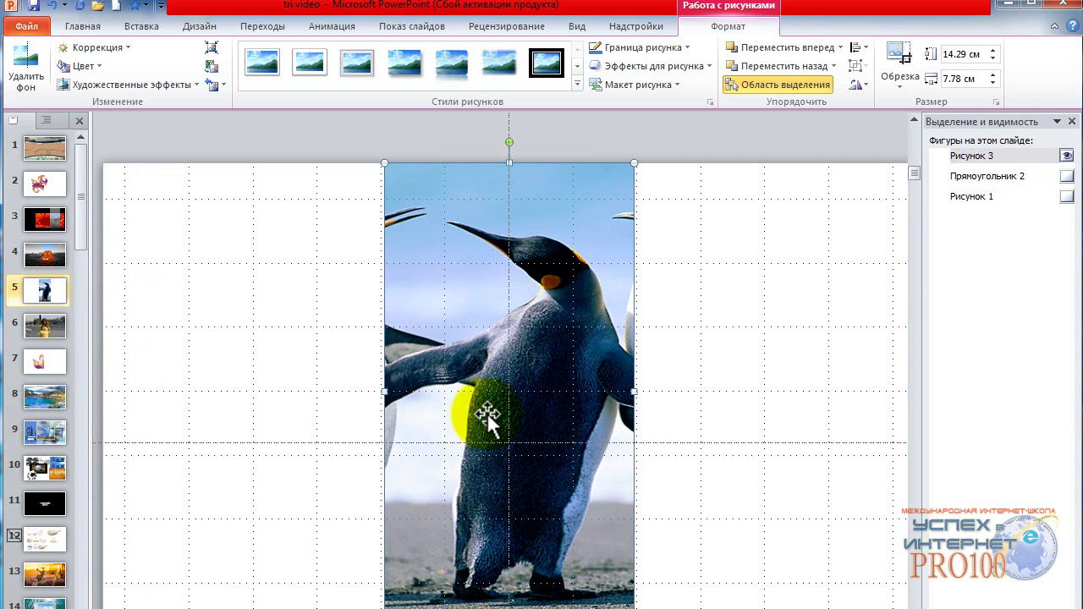
- Draw a rectangle over the colour strip and move it off the slide's left edge
{"action": "left_click", "coordinate": [693, 408]}
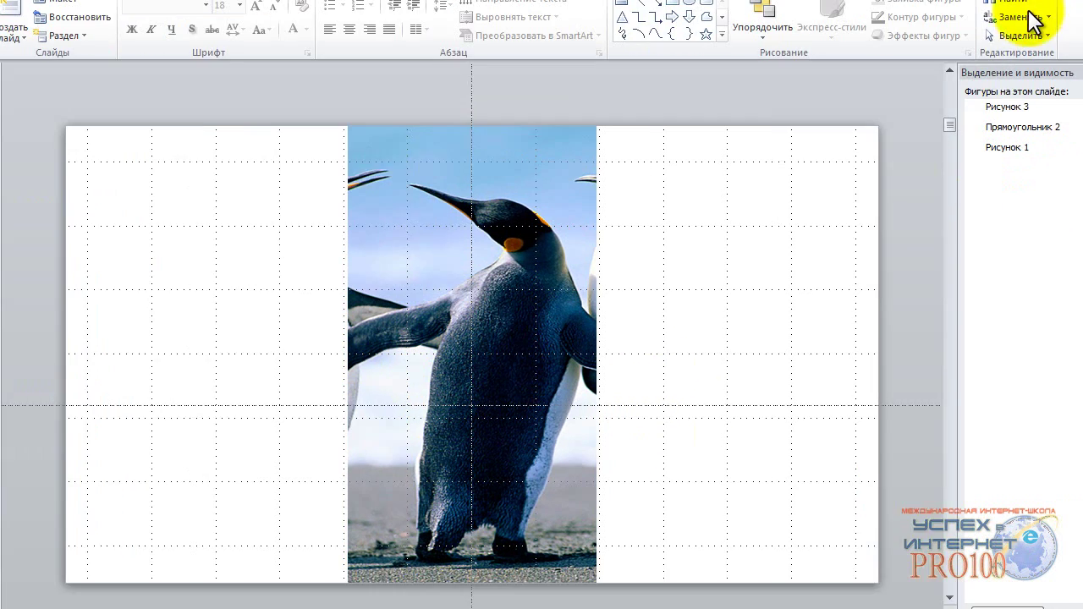
{"action": "scroll", "coordinate": [472, 355], "scroll_direction": "down", "scroll_amount": 3}
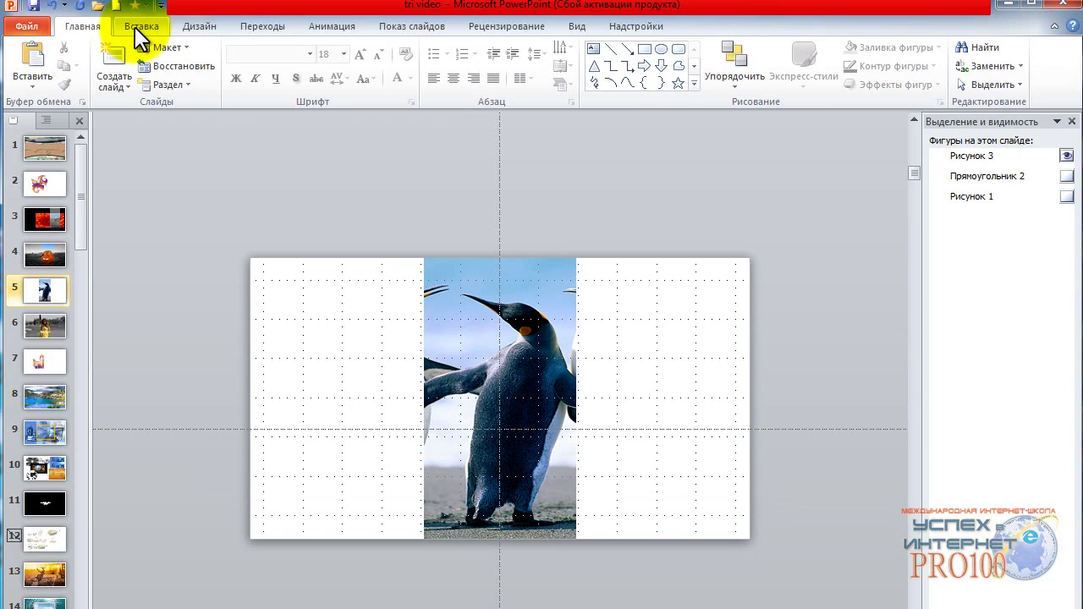
{"action": "left_click", "coordinate": [140, 26]}
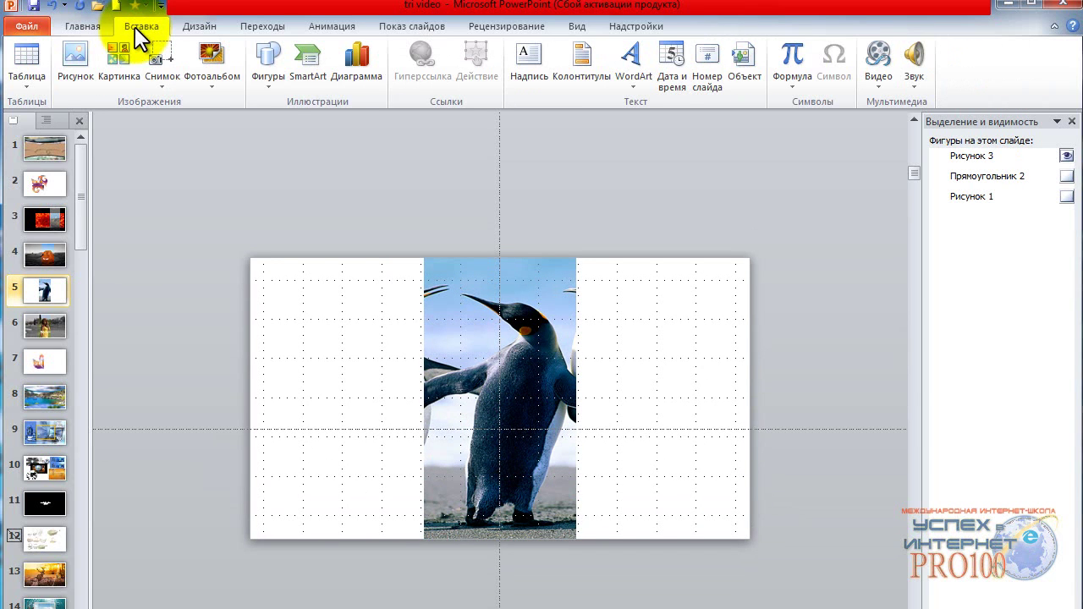
{"action": "left_click", "coordinate": [263, 84]}
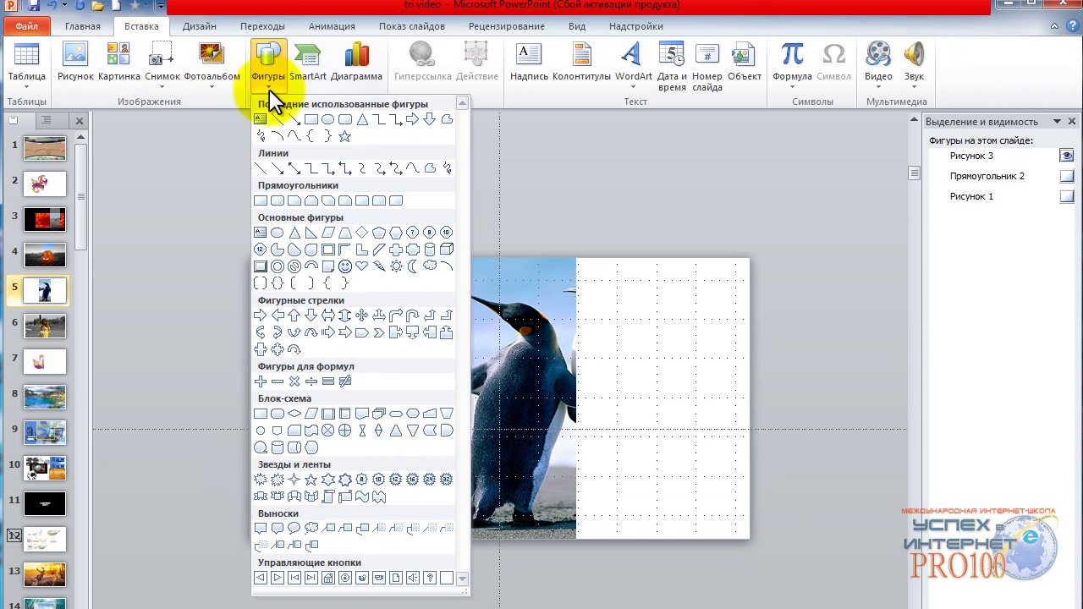
{"action": "left_click", "coordinate": [308, 121]}
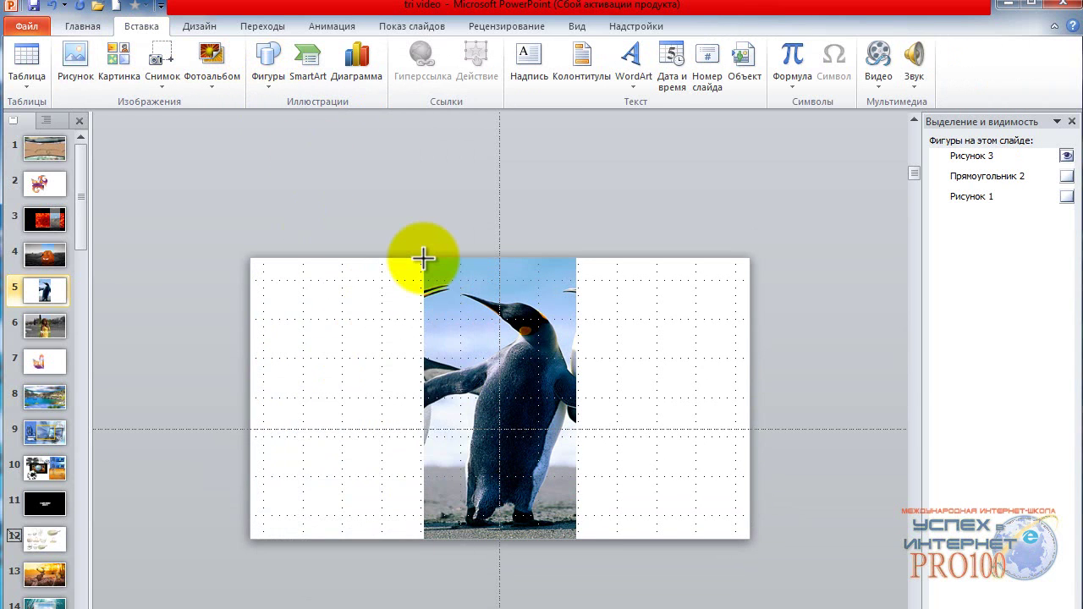
{"action": "left_click_drag", "start_coordinate": [423, 258], "coordinate": [595, 547]}
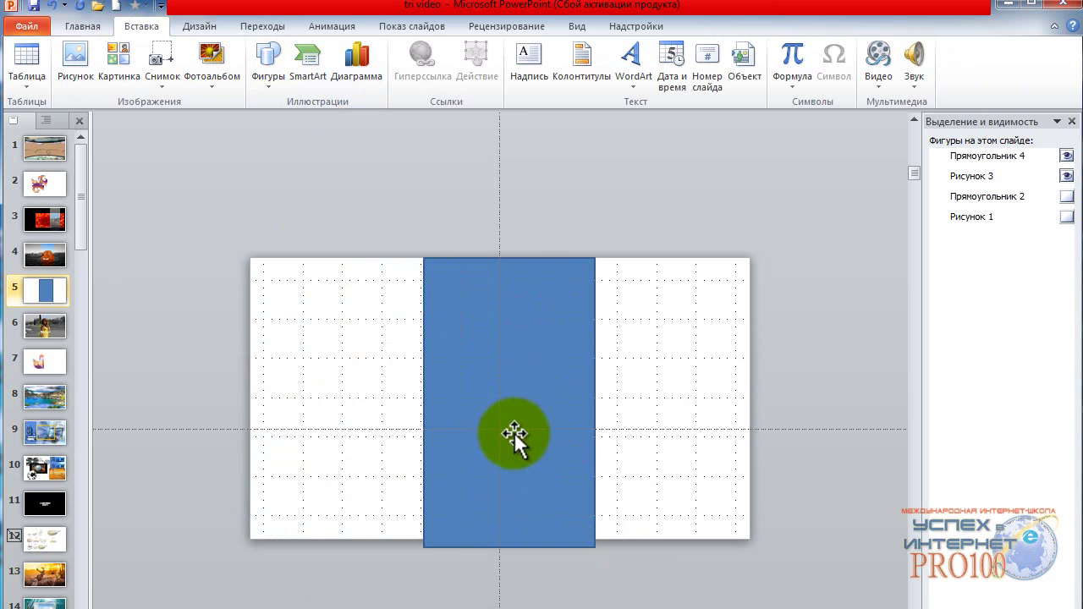
{"action": "mouse_move", "coordinate": [523, 450]}
{"action": "left_mouse_down"}
{"action": "mouse_move", "coordinate": [212, 438]}
{"action": "mouse_move", "coordinate": [179, 446]}
{"action": "left_mouse_up"}
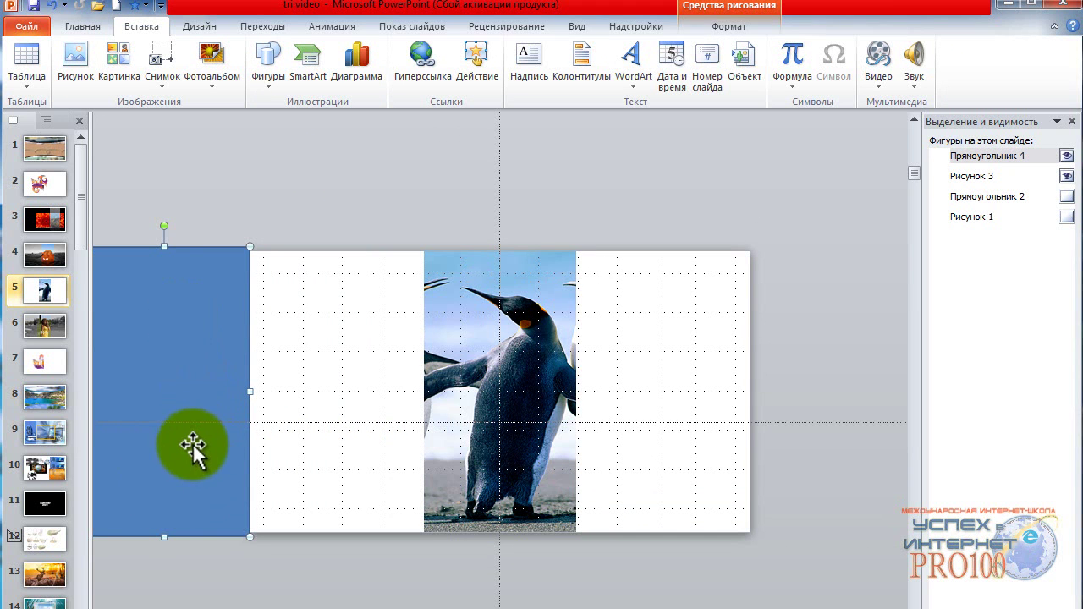
- Give the blue rectangle a custom motion path across the slide past its right edge
{"action": "left_click", "coordinate": [316, 27]}
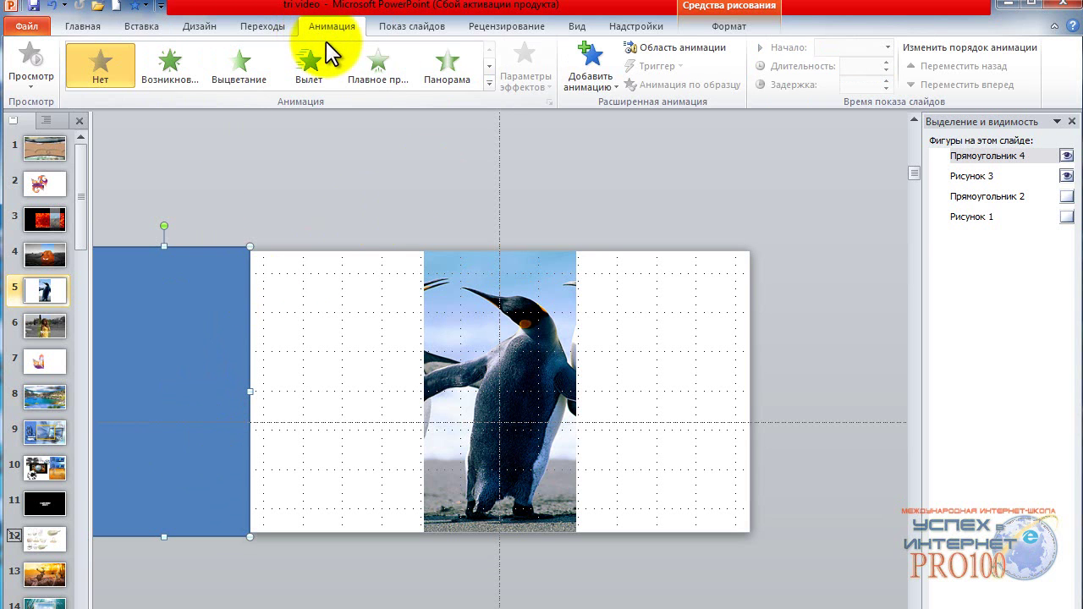
{"action": "left_click", "coordinate": [491, 93]}
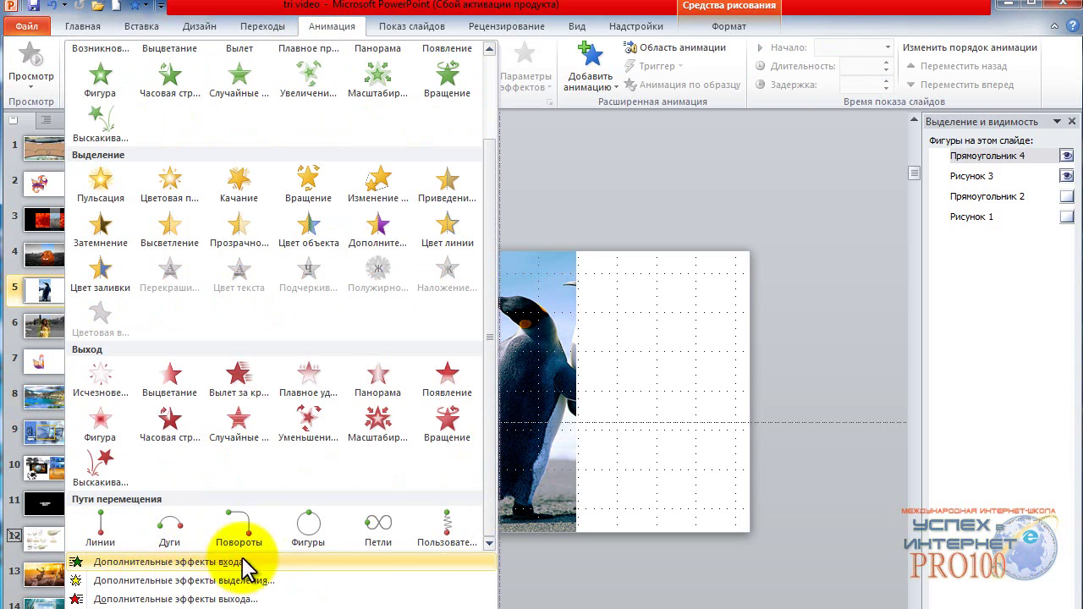
{"action": "left_click", "coordinate": [421, 539]}
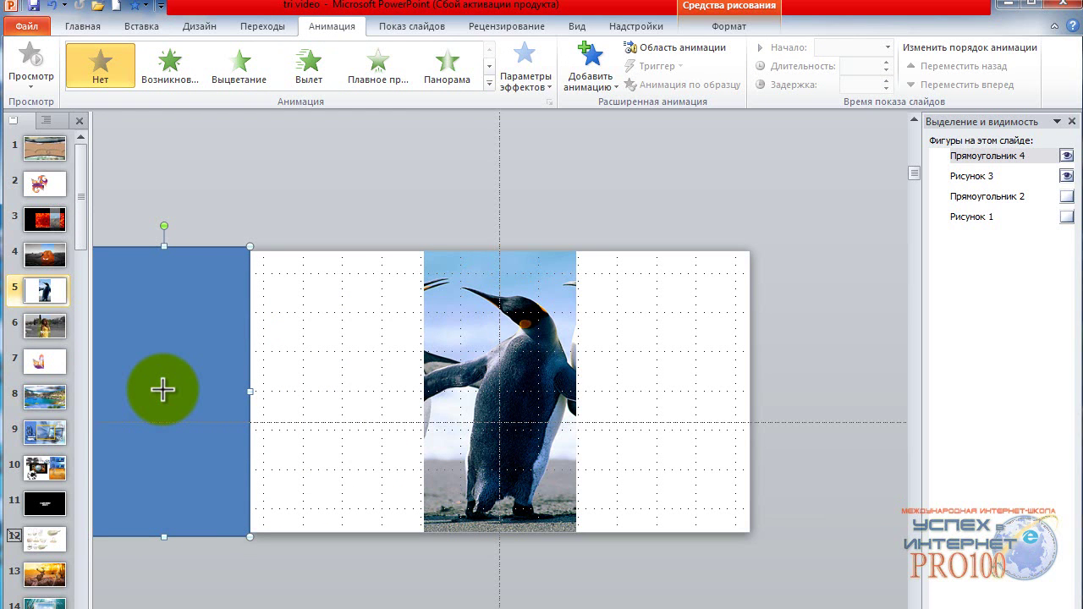
{"action": "left_click_drag", "start_coordinate": [162, 390], "coordinate": [249, 388]}
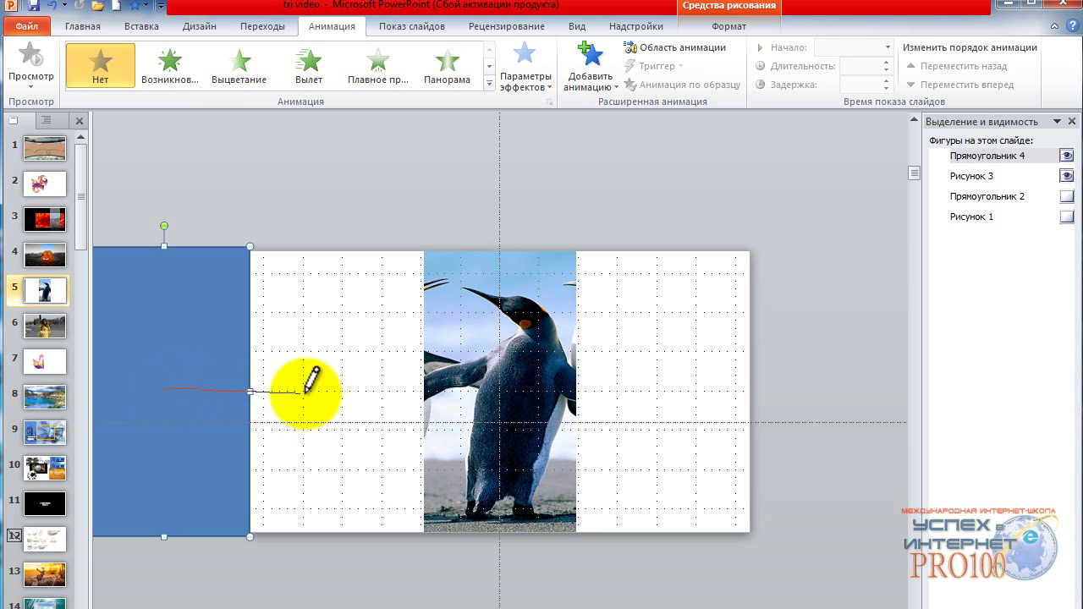
{"action": "left_click", "coordinate": [426, 396]}
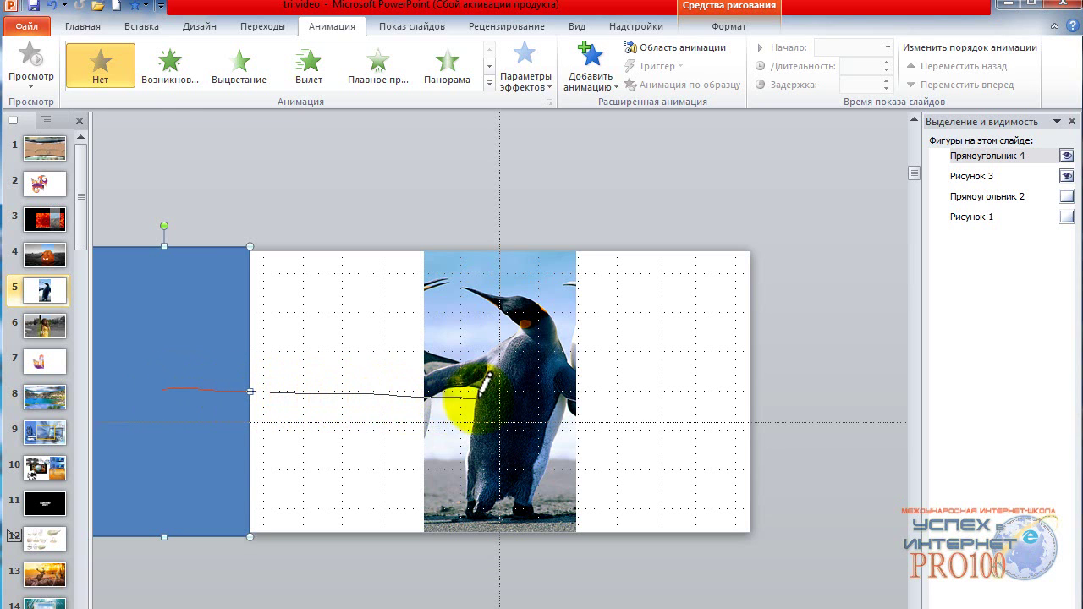
{"action": "left_click_drag", "start_coordinate": [580, 395], "coordinate": [766, 398]}
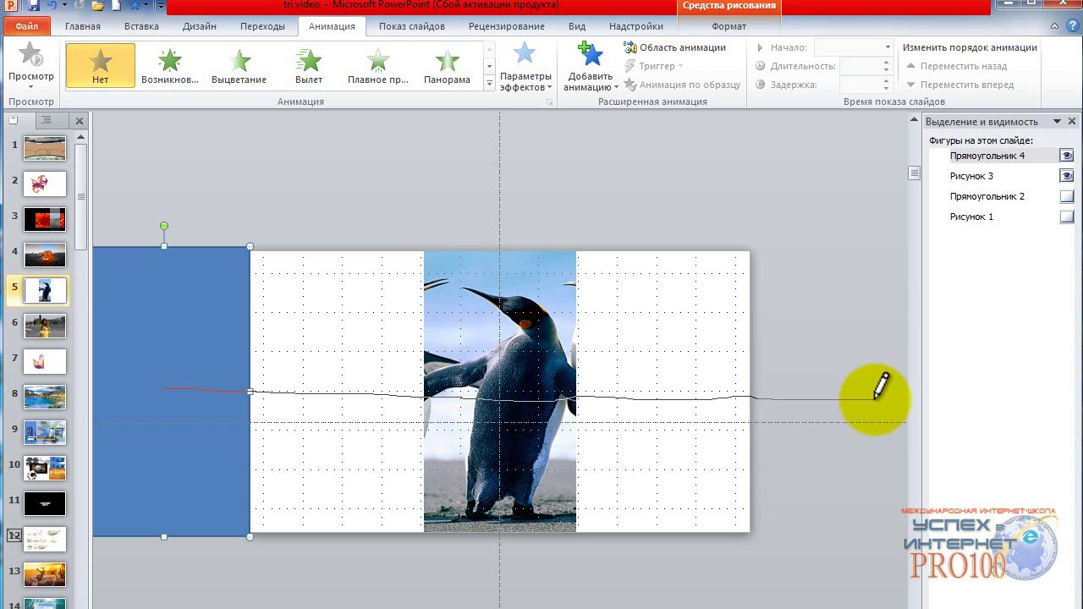
{"action": "left_click_drag", "start_coordinate": [874, 398], "coordinate": [522, 395]}
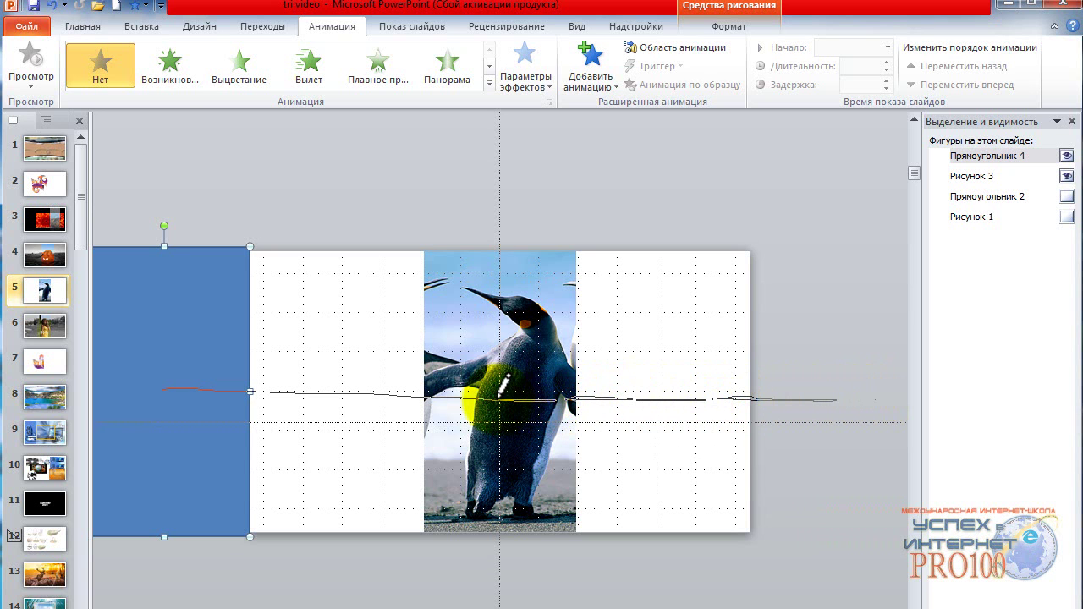
{"action": "left_click_drag", "start_coordinate": [500, 395], "coordinate": [496, 399]}
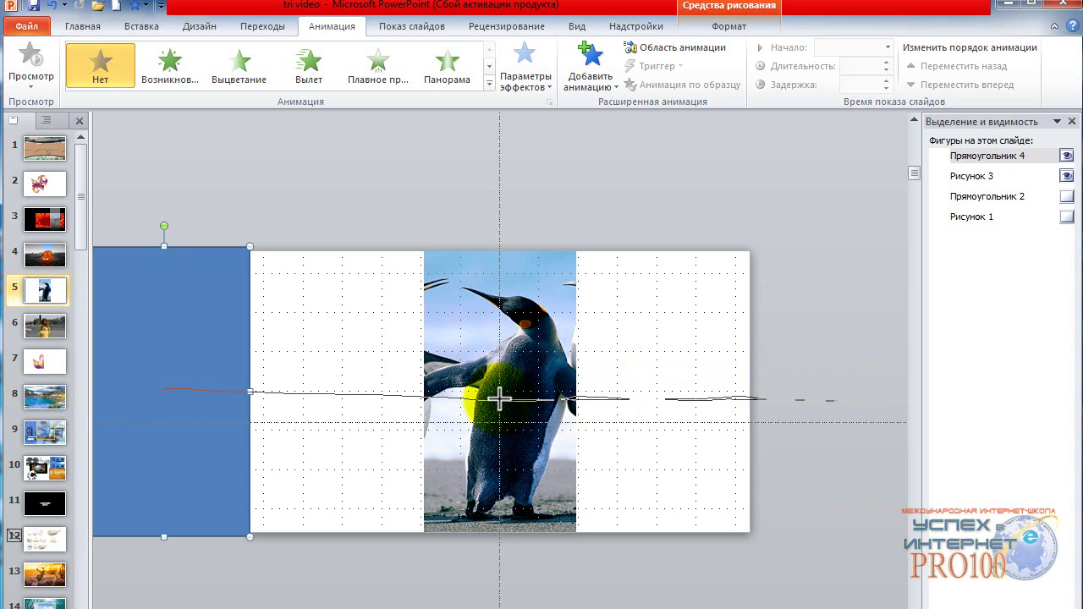
{"action": "double_click", "coordinate": [499, 400]}
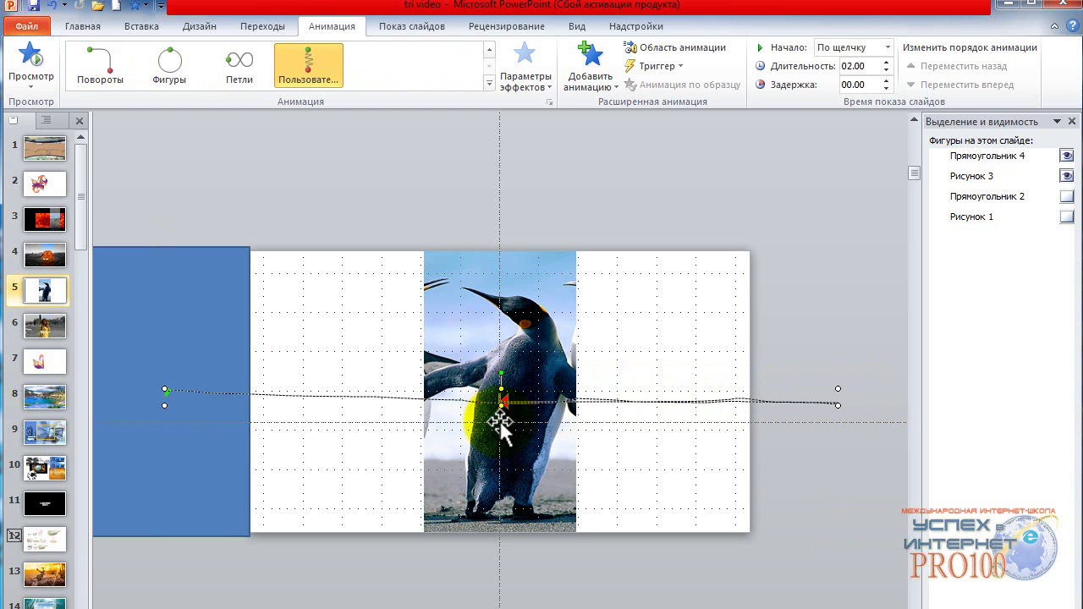
- Make the animation start After Previous and preview the slide
{"action": "left_click", "coordinate": [890, 49]}
{"action": "left_click", "coordinate": [844, 96]}
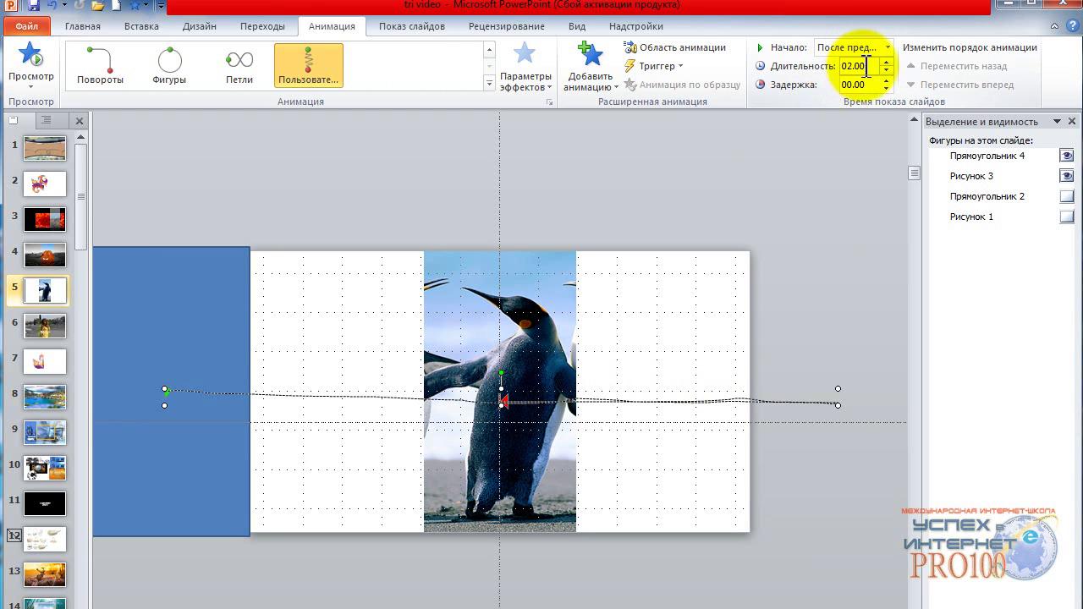
{"action": "left_click", "coordinate": [31, 86]}
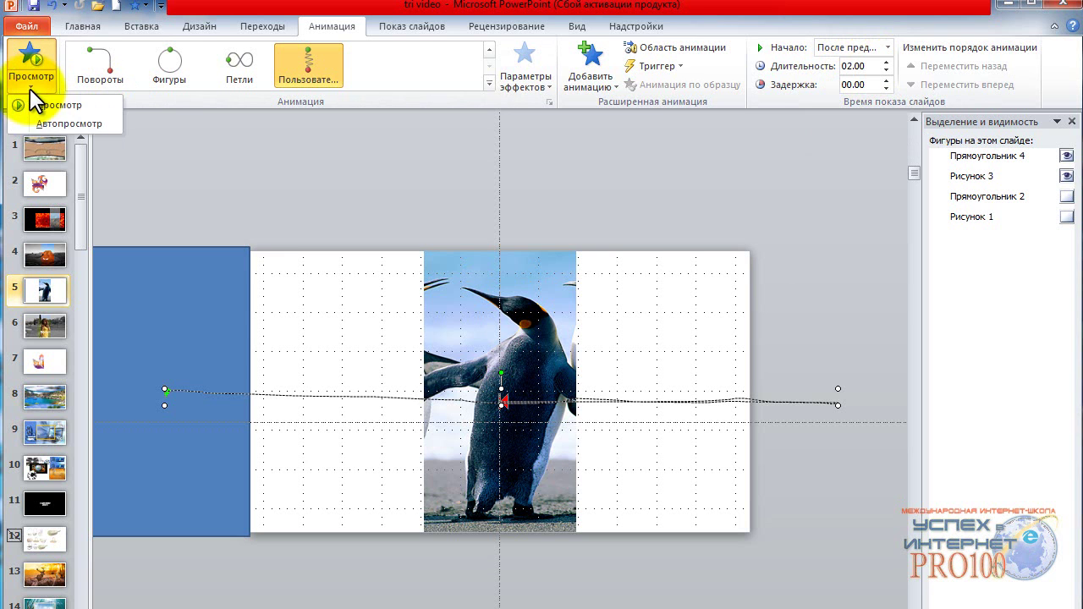
{"action": "left_click", "coordinate": [29, 105]}
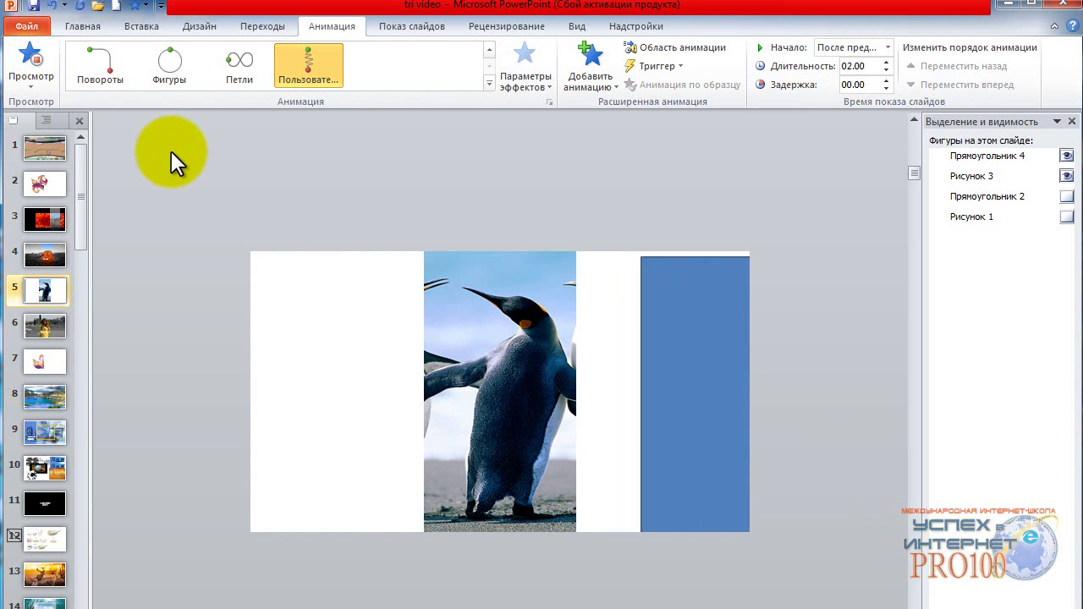
- Stretch Прямоугольник 4 slightly taller at its top and bottom edges
{"action": "left_click", "coordinate": [163, 351]}
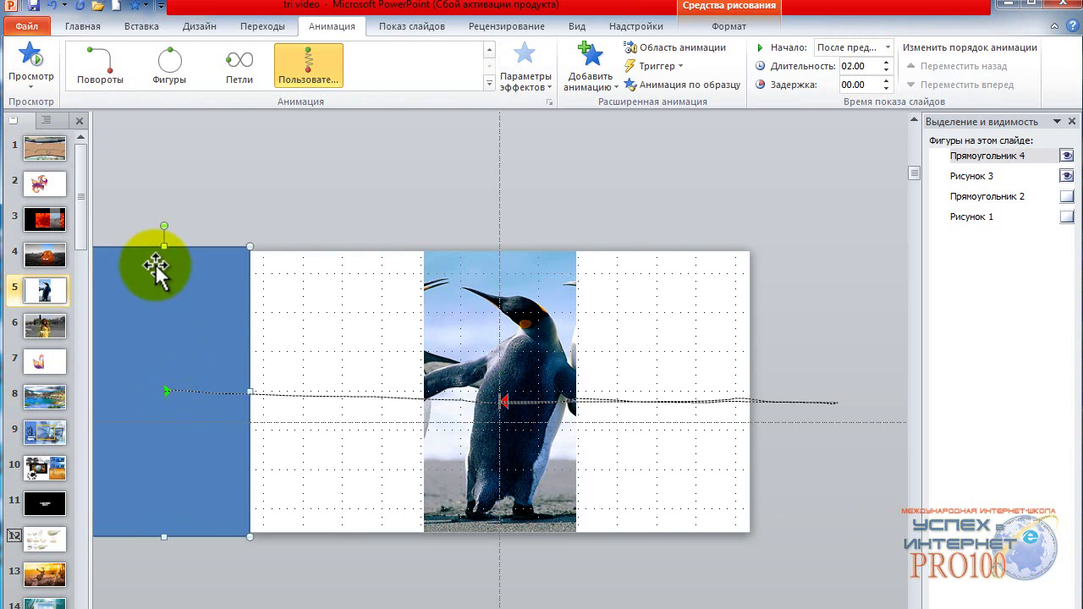
{"action": "left_click_drag", "start_coordinate": [162, 247], "coordinate": [163, 238]}
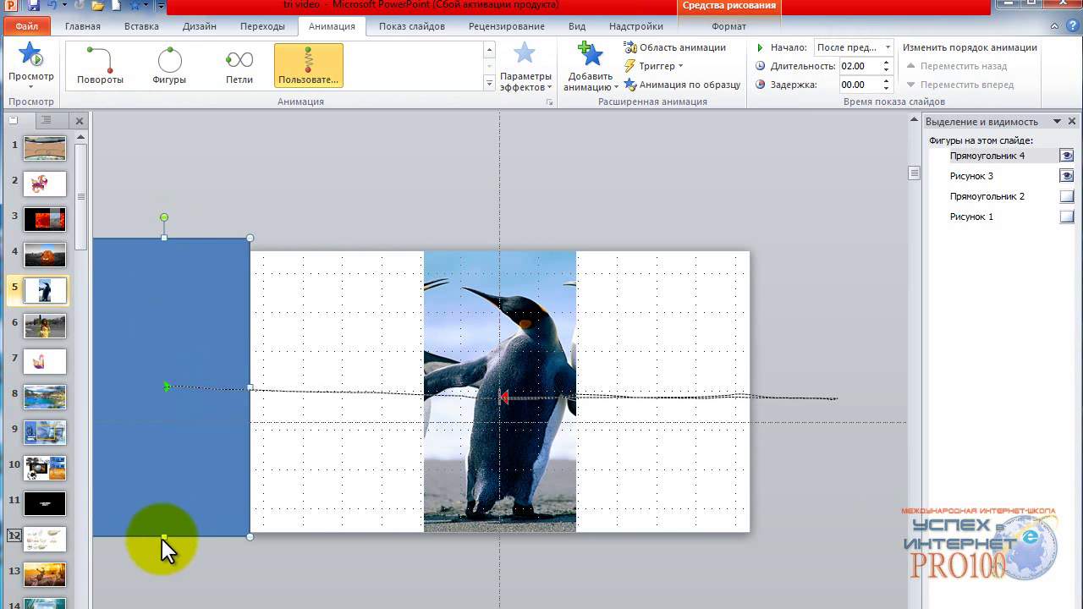
{"action": "left_click_drag", "start_coordinate": [162, 537], "coordinate": [161, 549]}
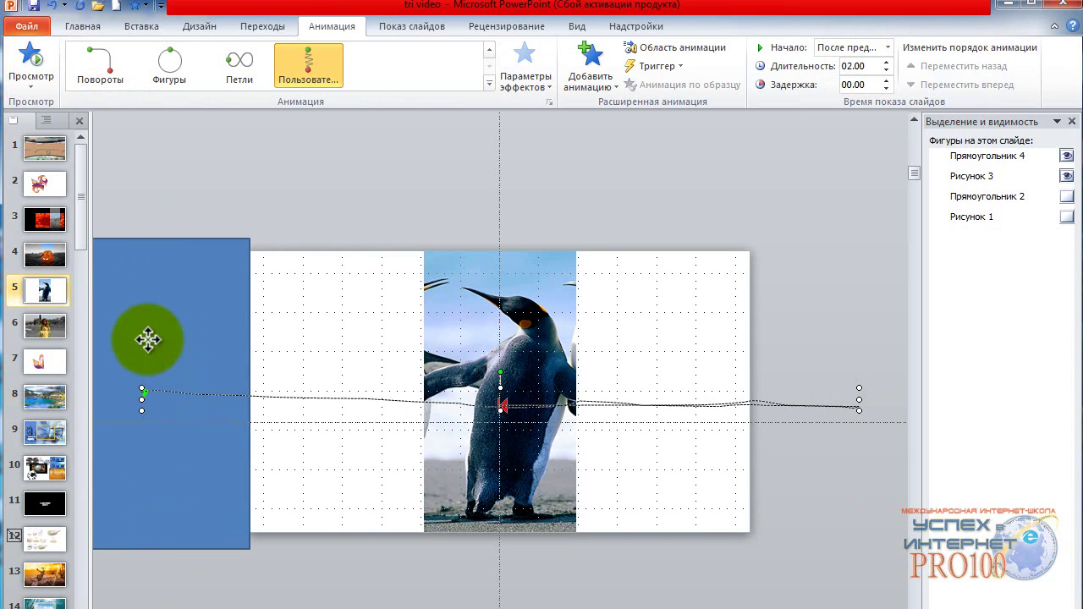
- Give the rectangle a white fill at 100% transparency and a white outline in Format Shape
{"action": "right_click", "coordinate": [147, 337]}
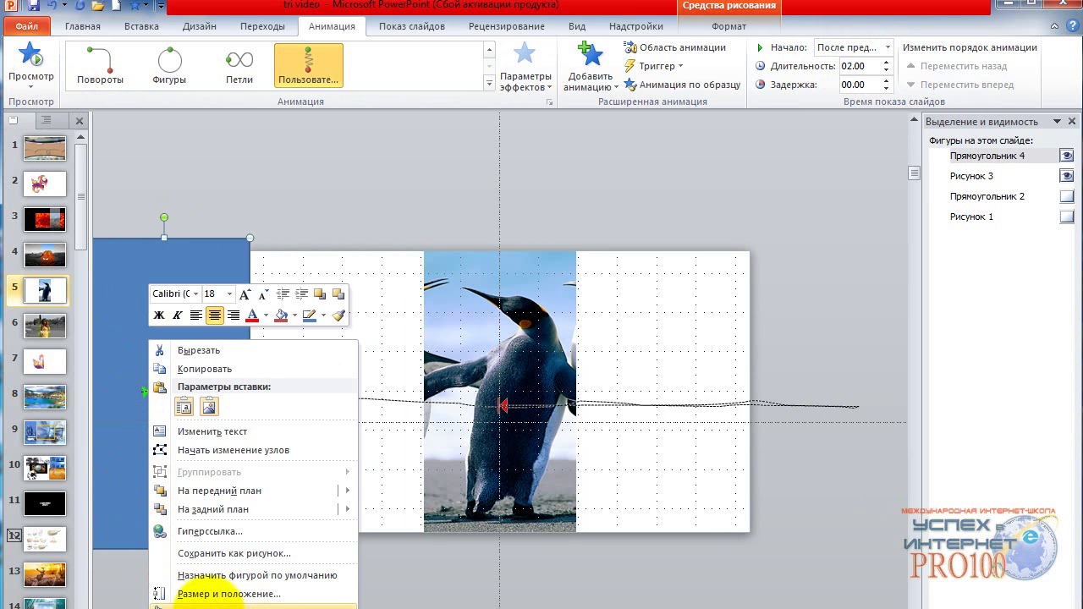
{"action": "left_click", "coordinate": [199, 606]}
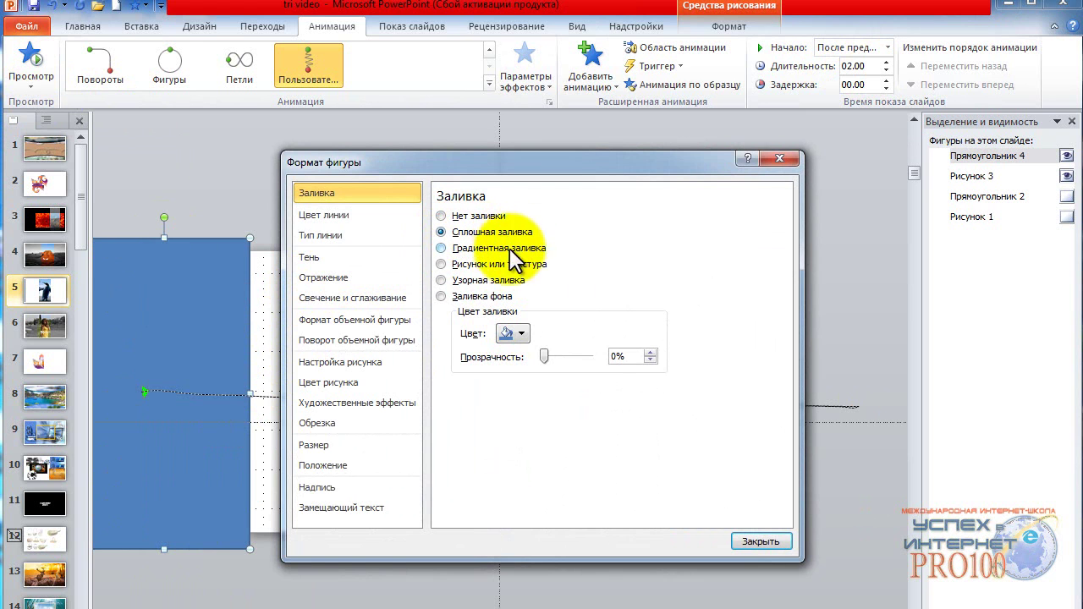
{"action": "left_click", "coordinate": [518, 334]}
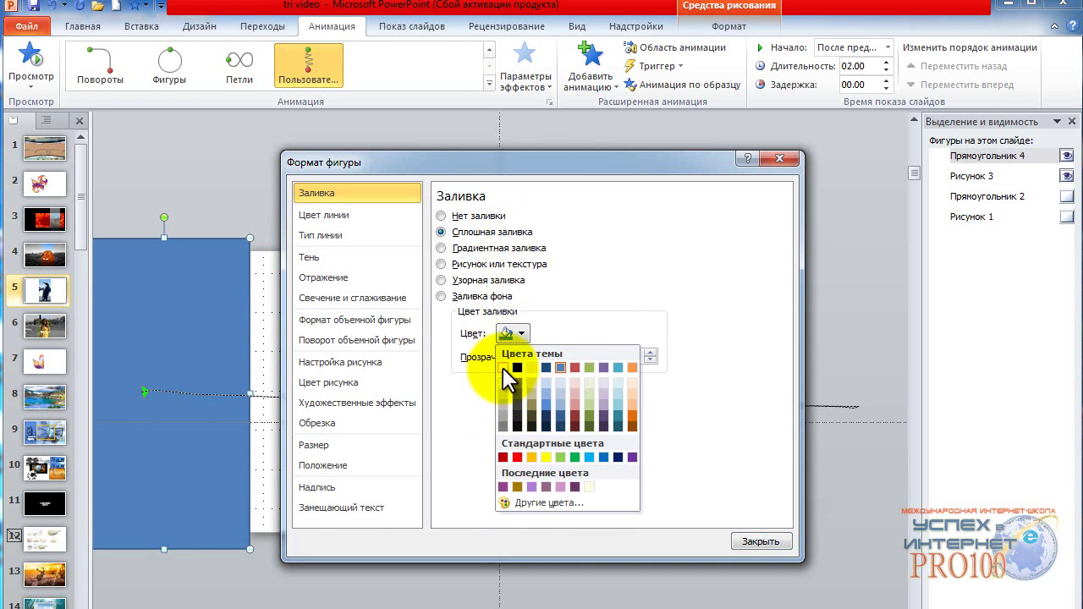
{"action": "left_click", "coordinate": [502, 368]}
{"action": "left_click_drag", "start_coordinate": [545, 355], "coordinate": [598, 358]}
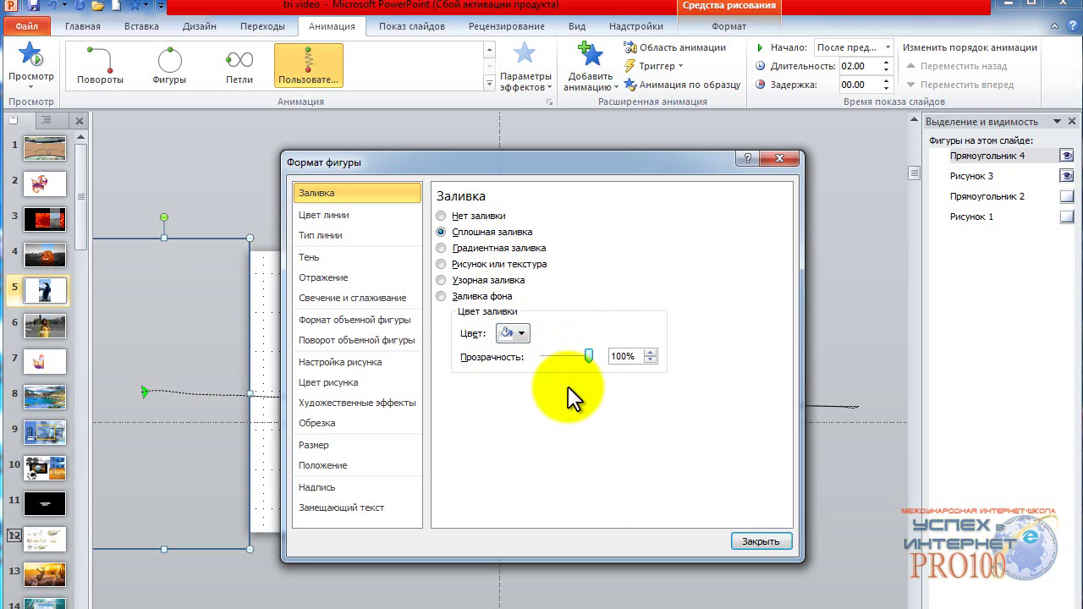
{"action": "left_click", "coordinate": [331, 215]}
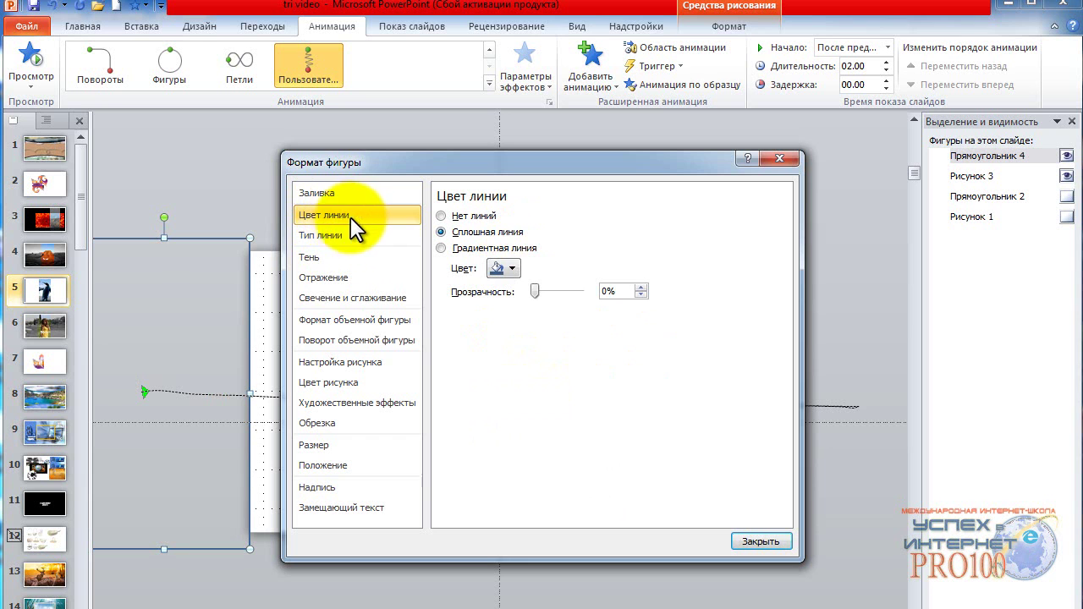
{"action": "left_click", "coordinate": [511, 268]}
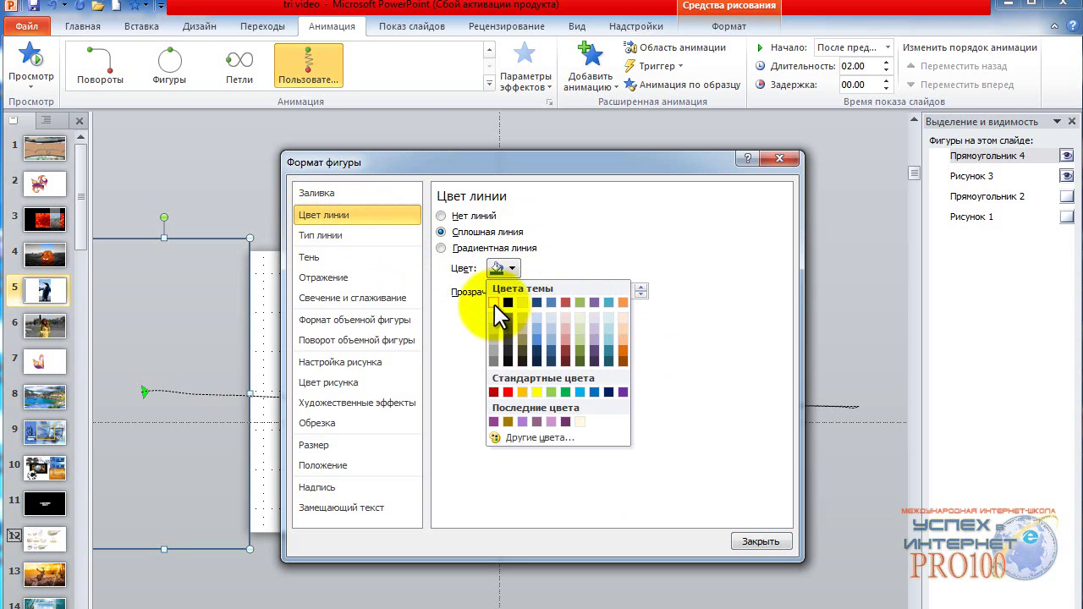
{"action": "left_click", "coordinate": [494, 304]}
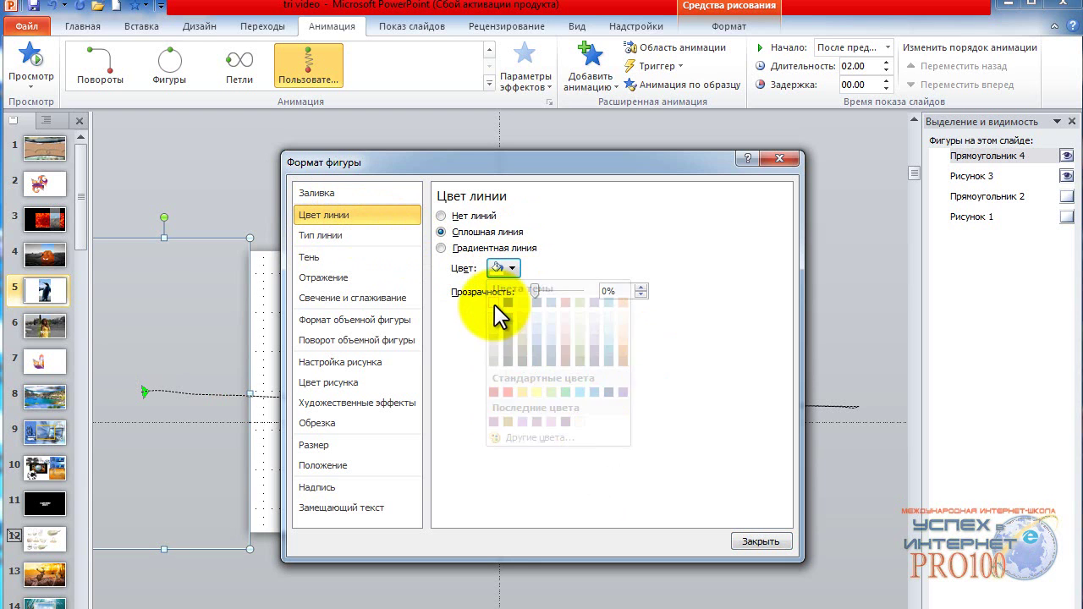
{"action": "left_click", "coordinate": [755, 542]}
- Show Прямоугольник 2 and the grayscale penguin again, then select the translucent rectangle
{"action": "left_click", "coordinate": [1066, 196]}
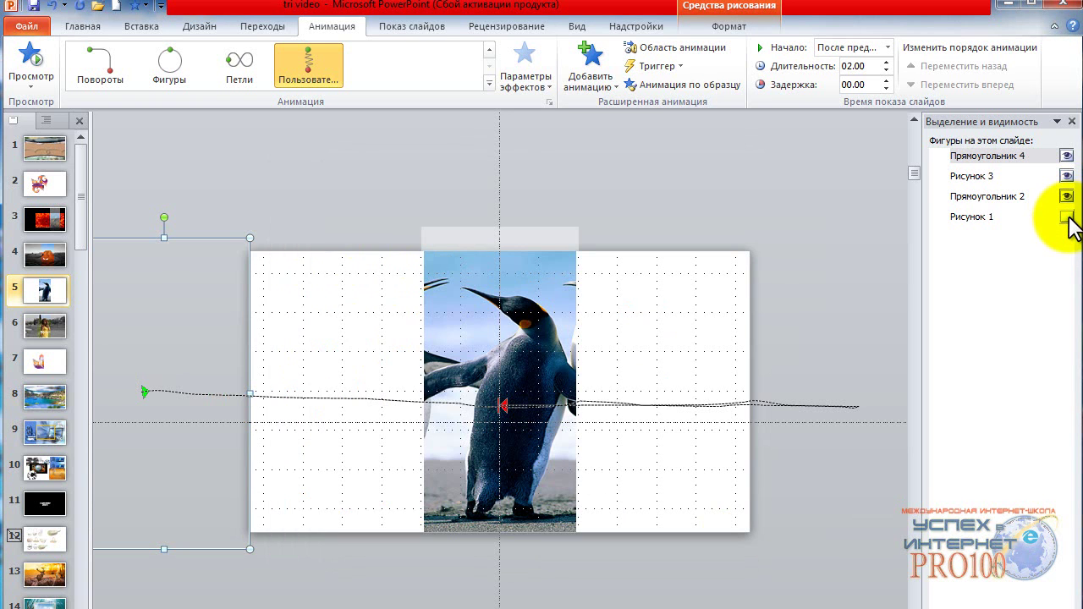
{"action": "left_click", "coordinate": [1066, 216]}
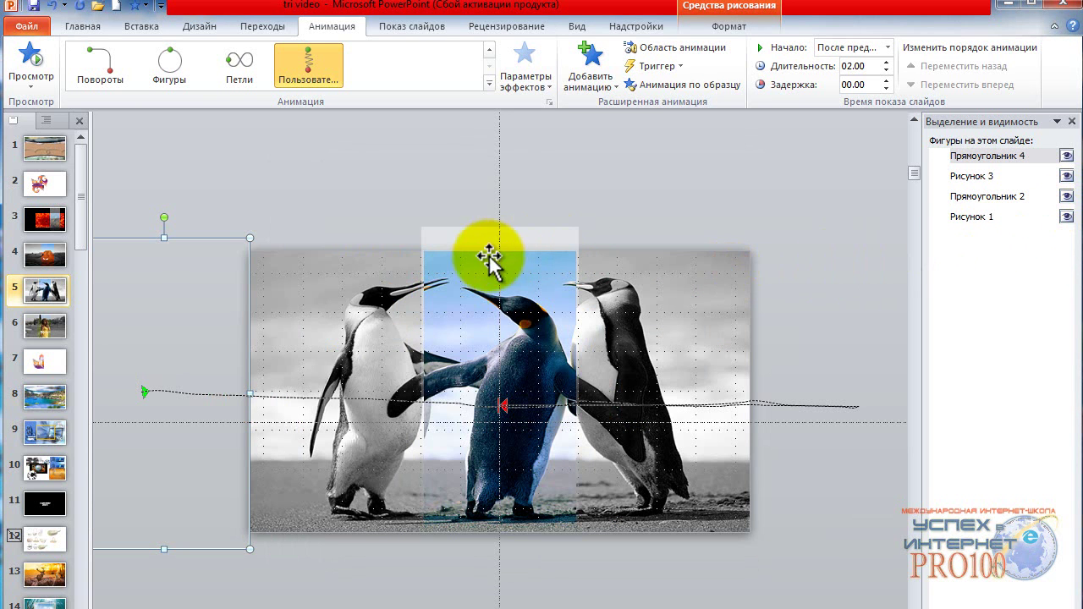
{"action": "left_click", "coordinate": [519, 243]}
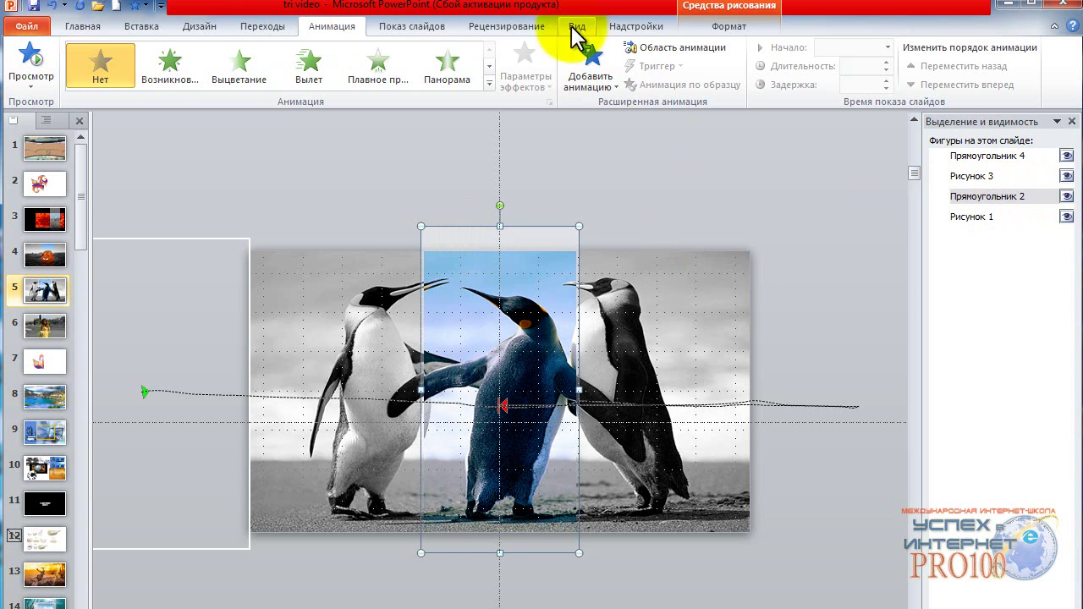
- With both penguin pictures hidden, apply a Fade entrance starting With Previous to the rectangle
{"action": "left_click", "coordinate": [689, 48]}
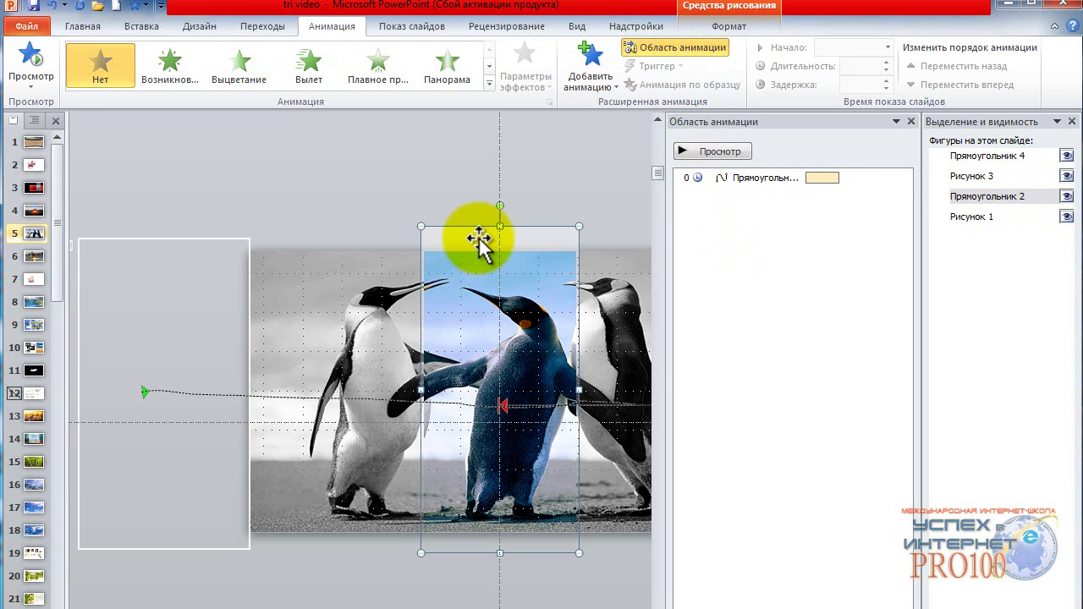
{"action": "left_click", "coordinate": [1067, 218]}
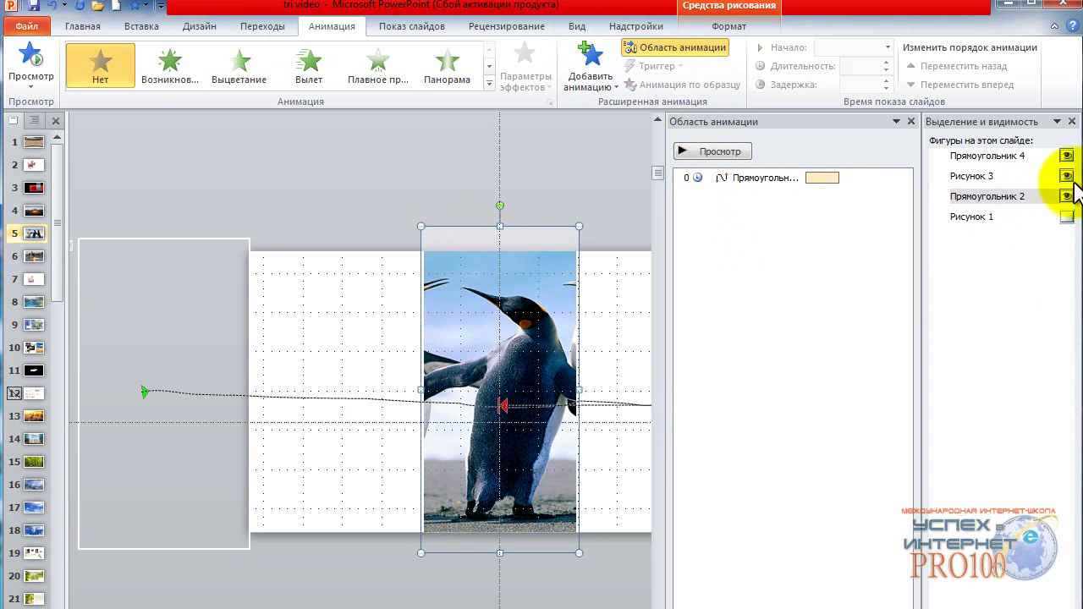
{"action": "left_click", "coordinate": [1067, 176]}
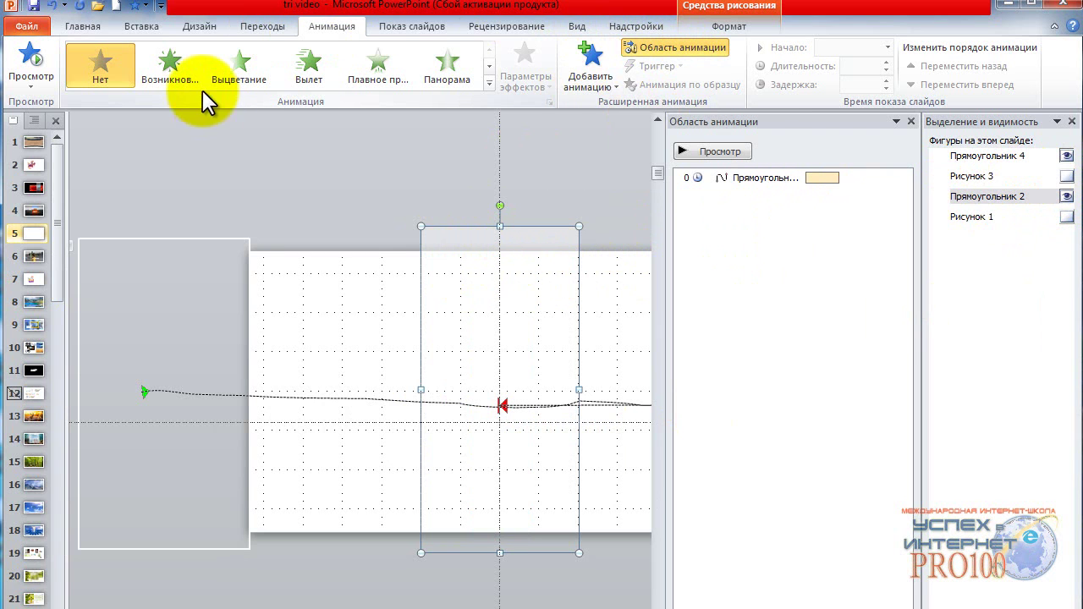
{"action": "left_click", "coordinate": [237, 69]}
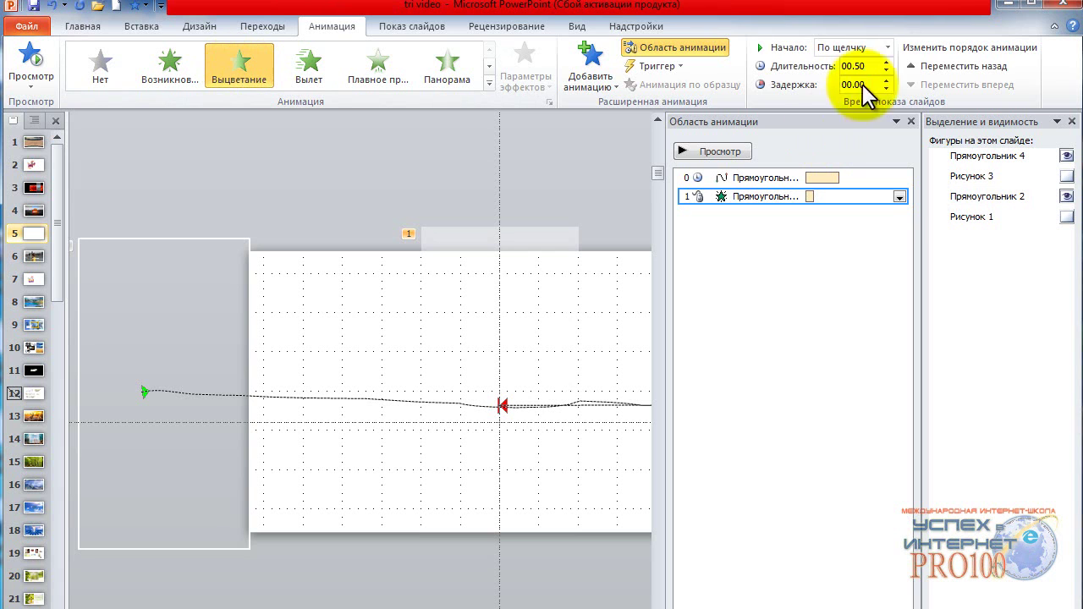
{"action": "left_click", "coordinate": [887, 48]}
{"action": "left_click", "coordinate": [837, 81]}
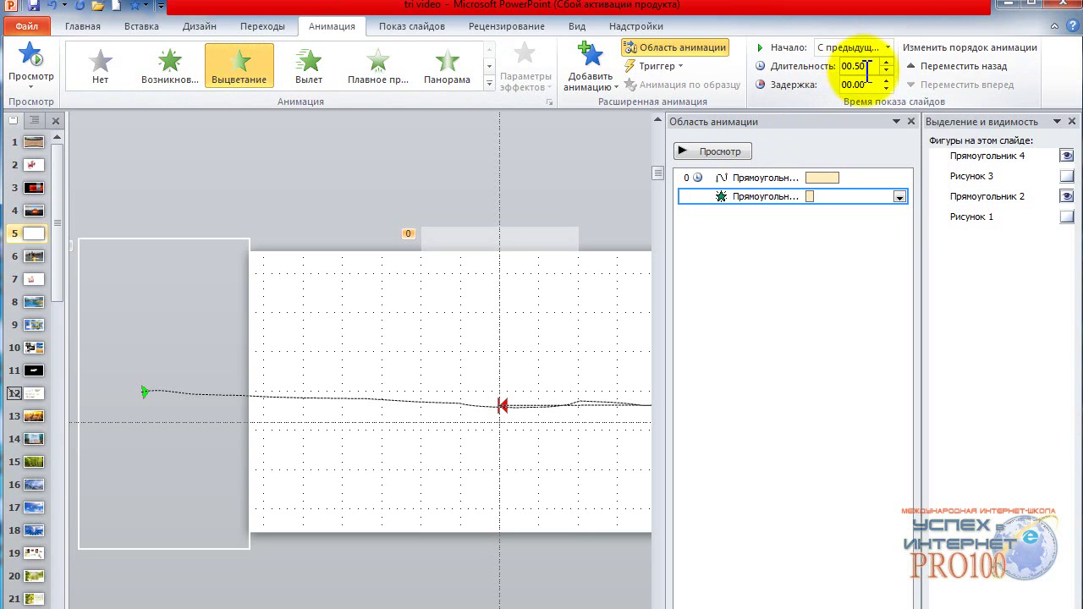
- Add a reversed Lines motion path, With Previous, starting below the slide so the rectangle rises
{"action": "left_click", "coordinate": [504, 269]}
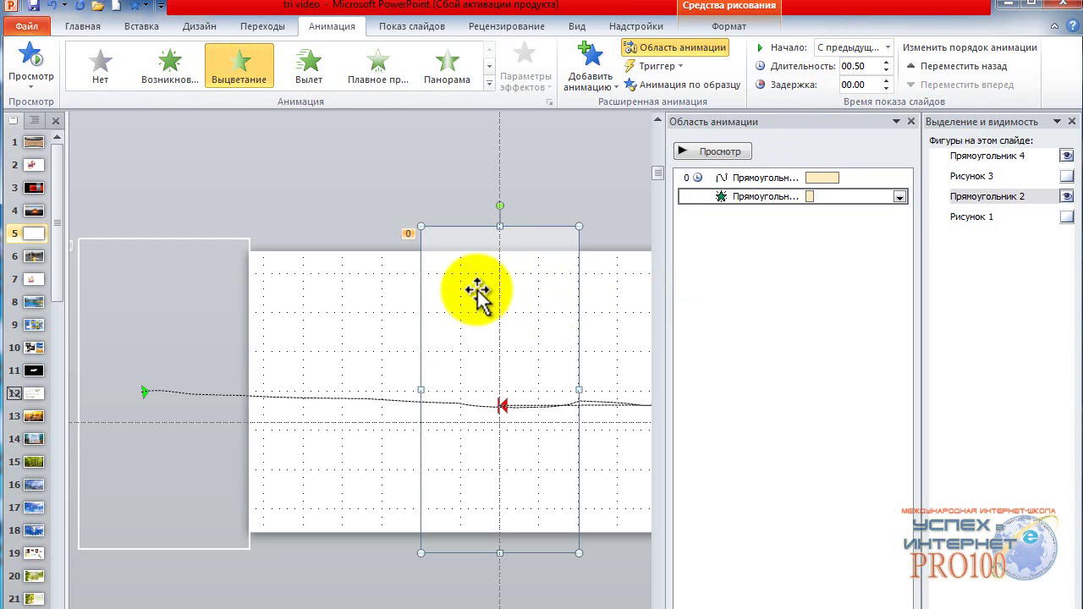
{"action": "left_click", "coordinate": [590, 85]}
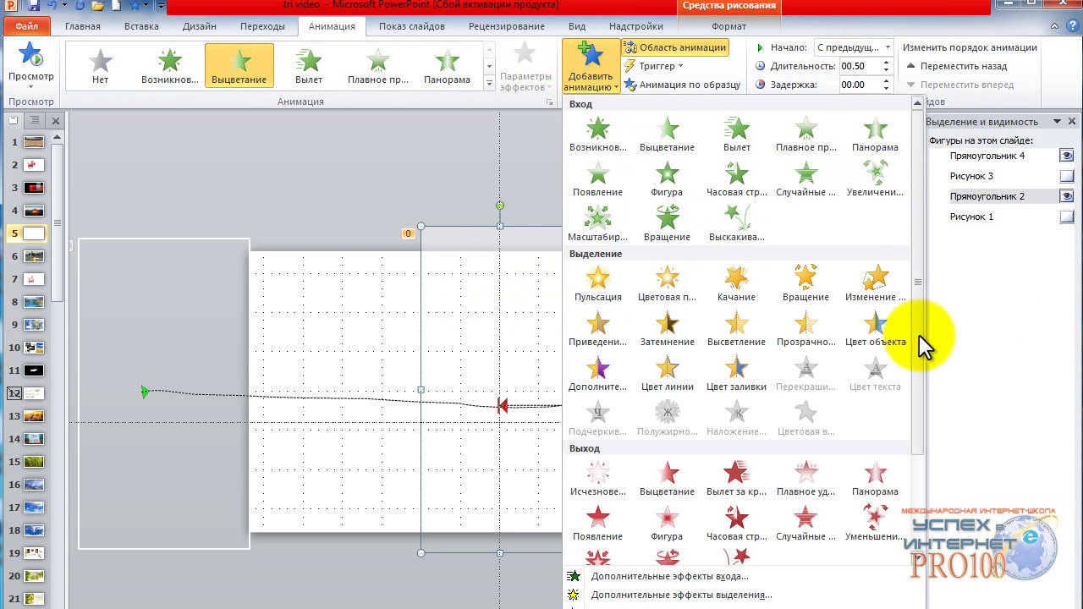
{"action": "scroll", "coordinate": [955, 333], "scroll_direction": "down", "scroll_amount": 3}
{"action": "left_click", "coordinate": [597, 507]}
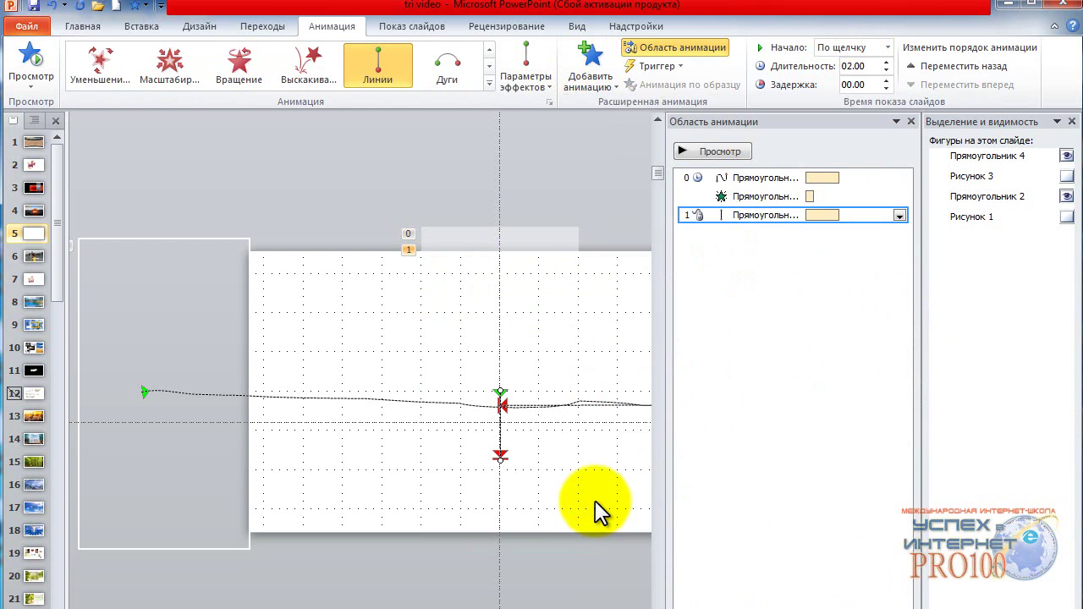
{"action": "left_click", "coordinate": [891, 47]}
{"action": "left_click", "coordinate": [848, 79]}
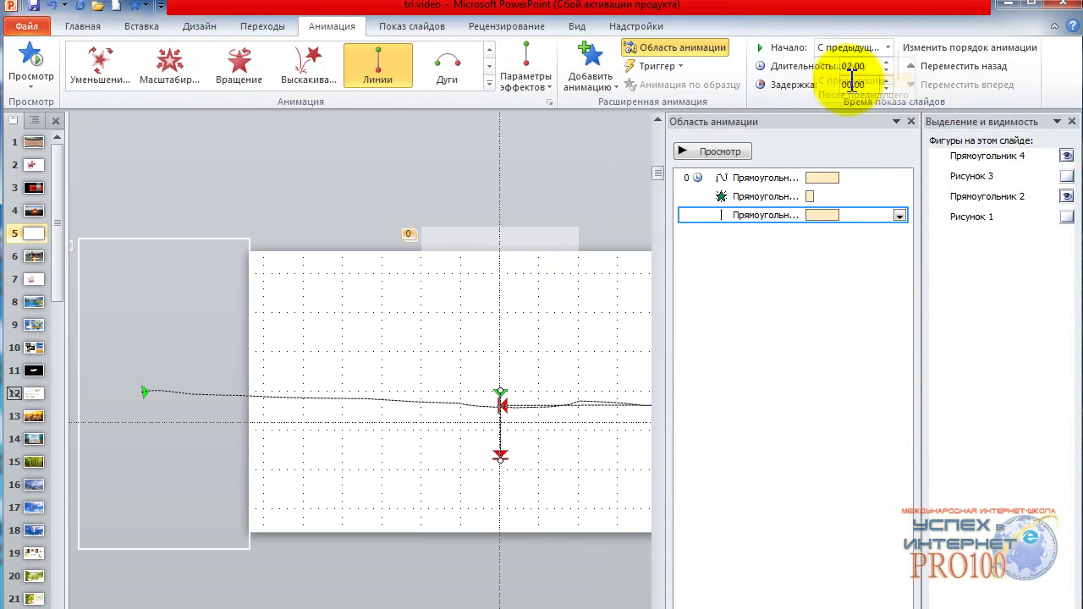
{"action": "left_click", "coordinate": [526, 81]}
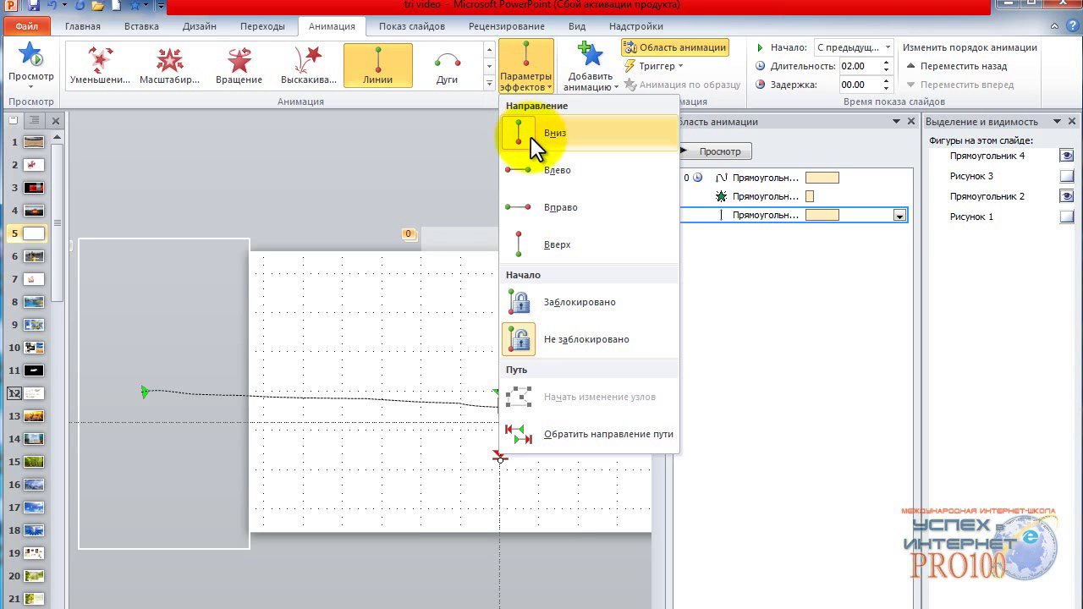
{"action": "left_click", "coordinate": [545, 432]}
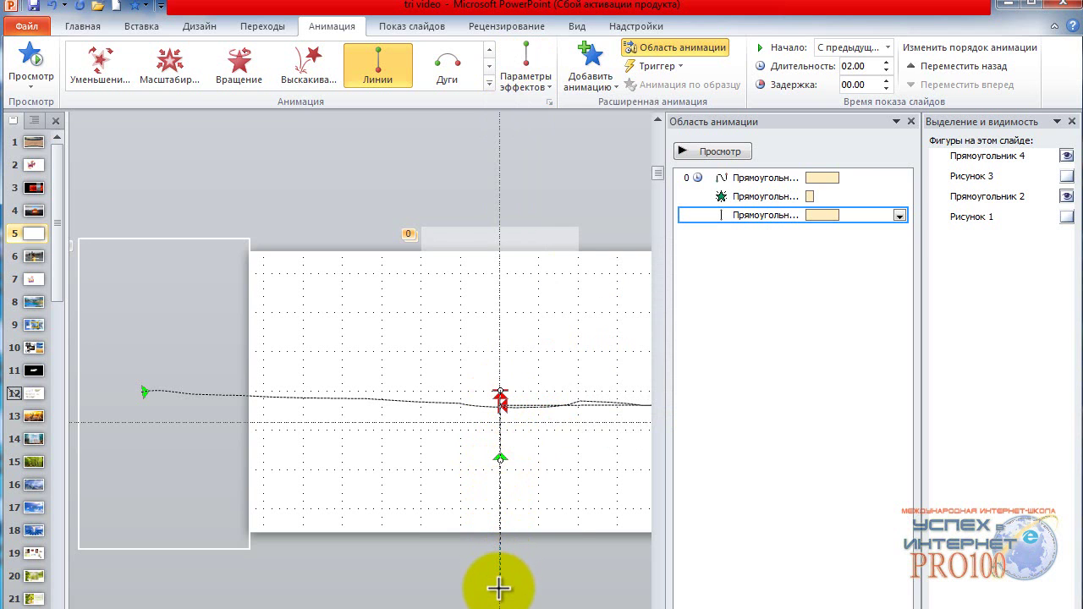
{"action": "left_click_drag", "start_coordinate": [499, 590], "coordinate": [497, 605]}
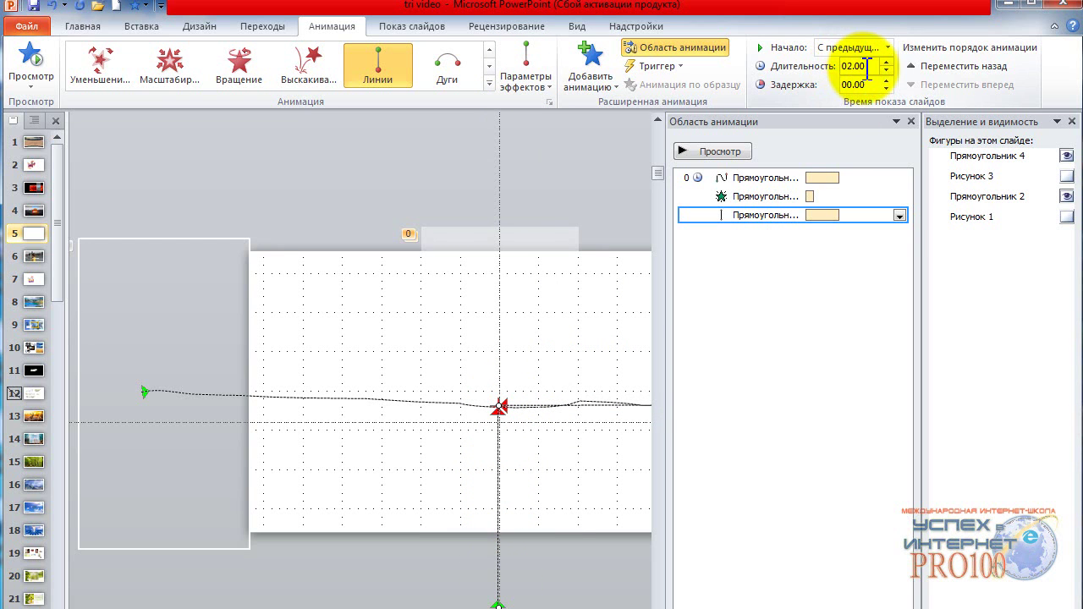
- Show both penguin pictures again and preview the slide's animations
{"action": "left_click", "coordinate": [1066, 217]}
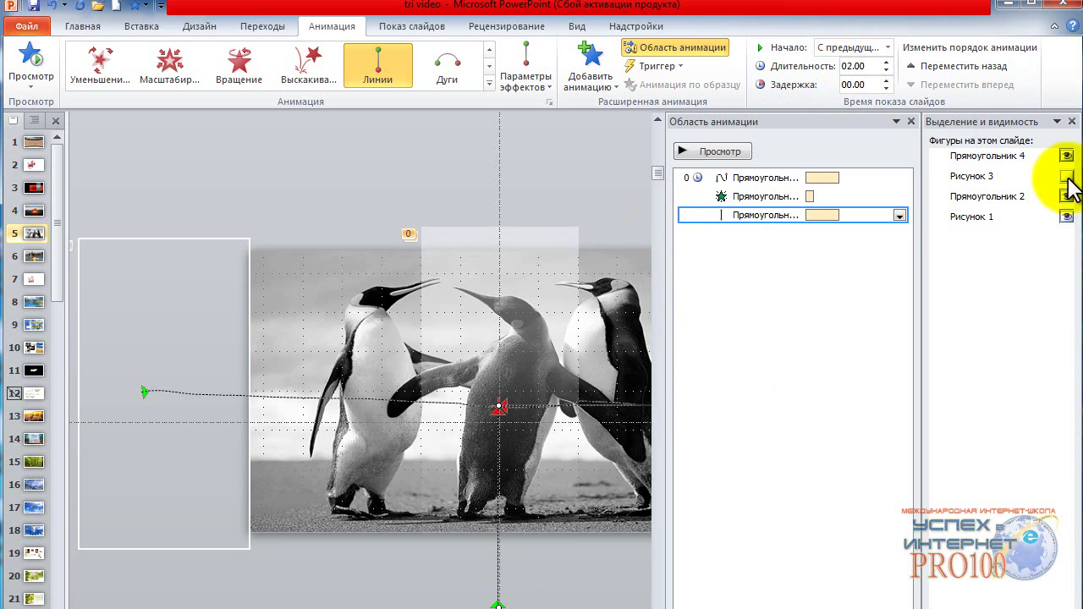
{"action": "left_click", "coordinate": [1067, 176]}
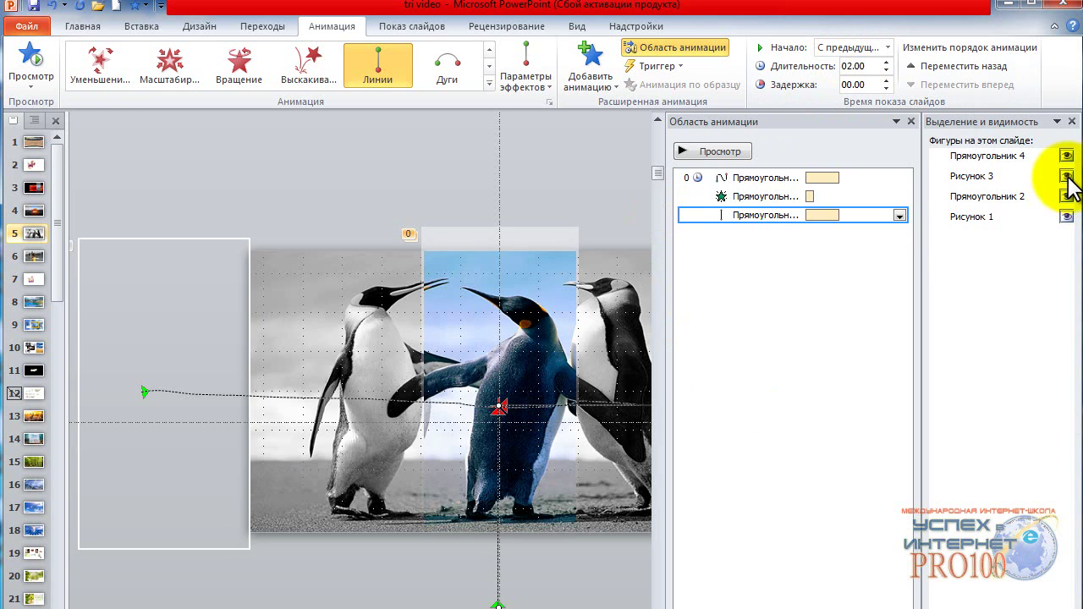
{"action": "left_click", "coordinate": [684, 149]}
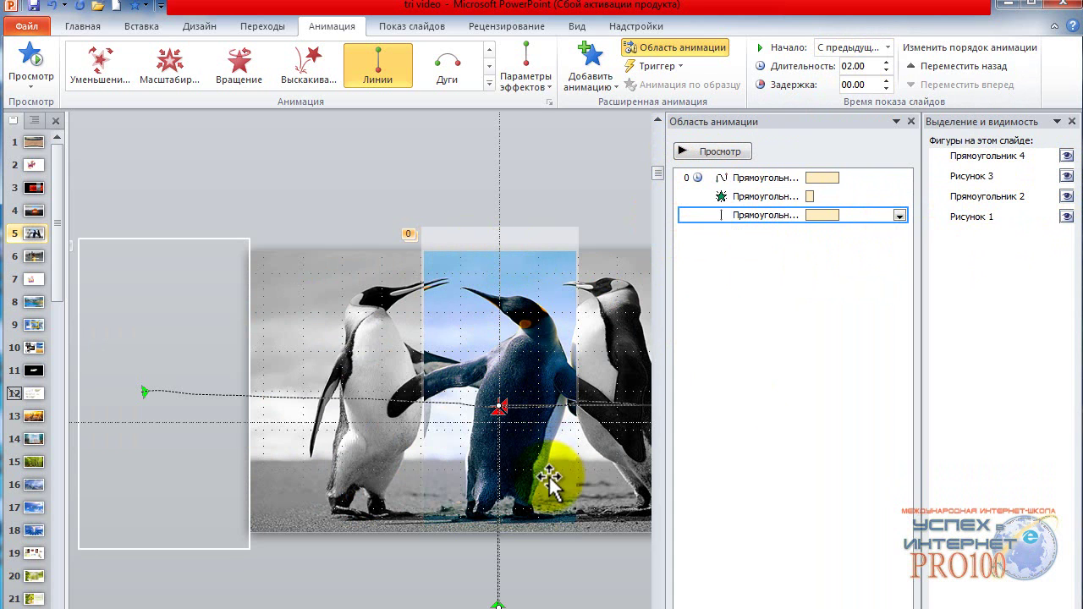
- Hide Рисунок 1, Прямоугольник 2 and Прямоугольник 4, then select the colour penguin strip
{"action": "left_click", "coordinate": [1067, 217]}
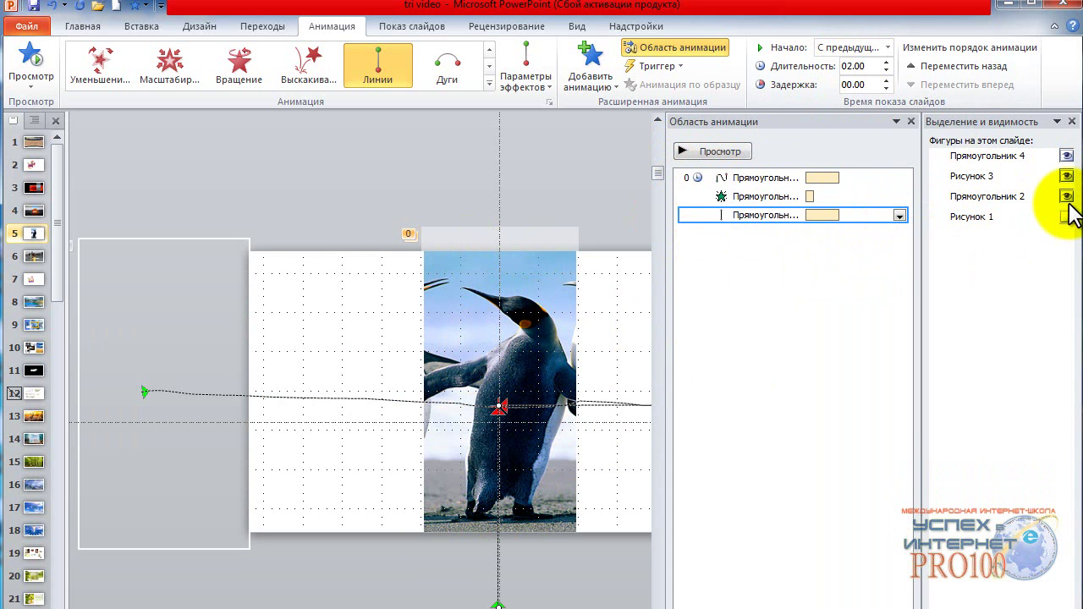
{"action": "left_click", "coordinate": [1066, 197]}
{"action": "left_click", "coordinate": [1066, 156]}
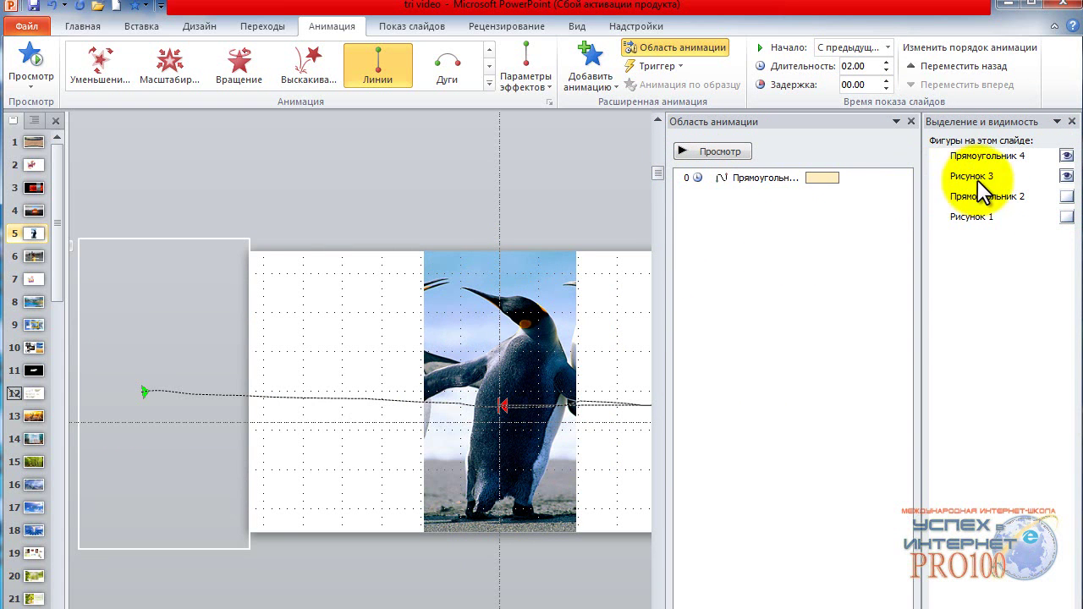
{"action": "left_click", "coordinate": [465, 361]}
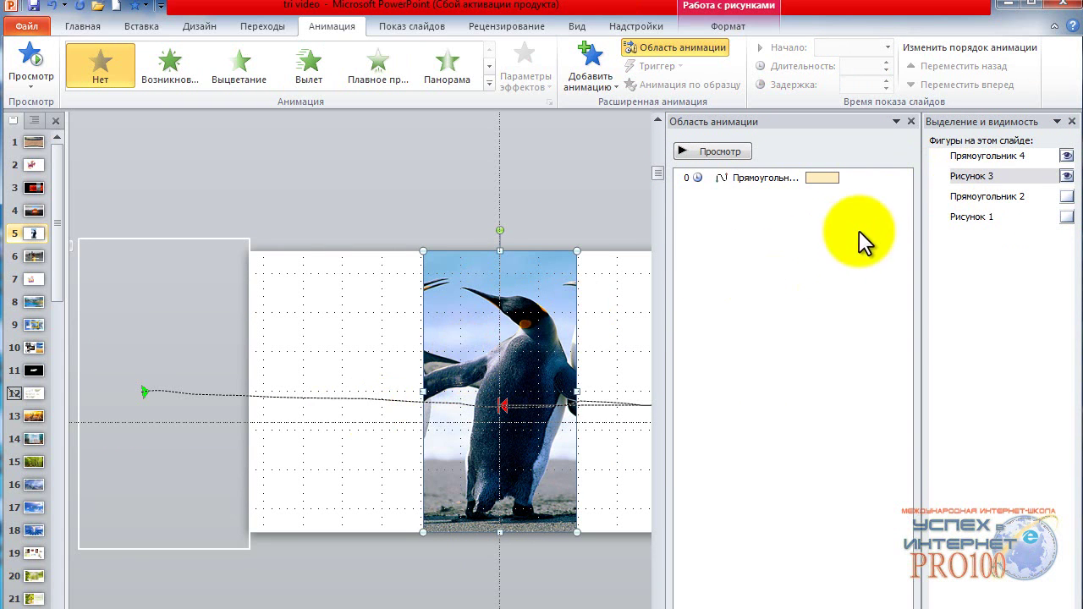
- Give the colour strip a Fade entrance, With Previous, with a 1.50 s delay
{"action": "left_click", "coordinate": [237, 71]}
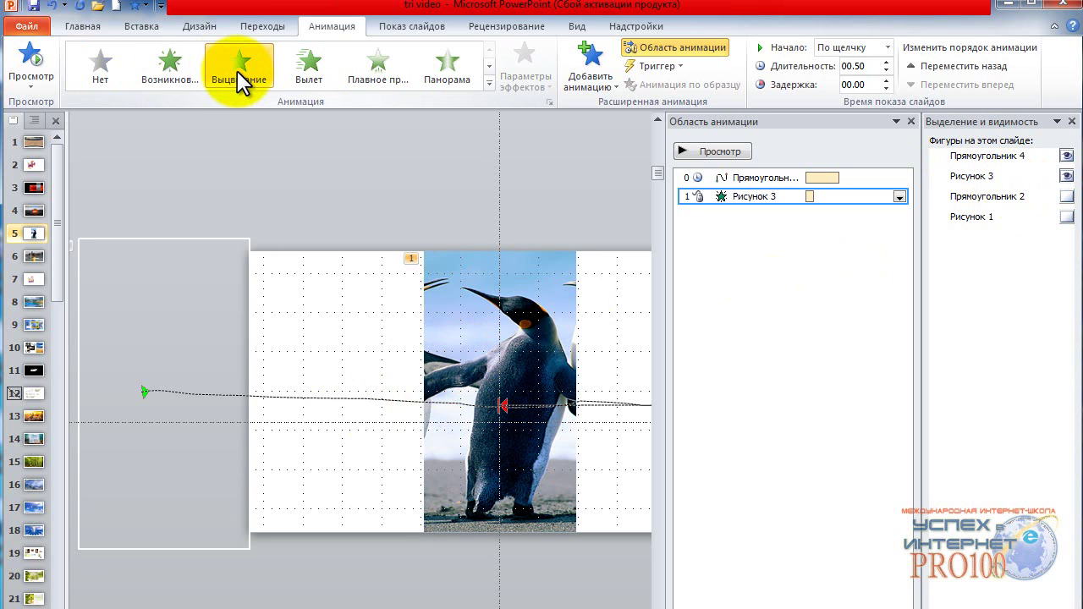
{"action": "left_click", "coordinate": [886, 47]}
{"action": "left_click", "coordinate": [835, 82]}
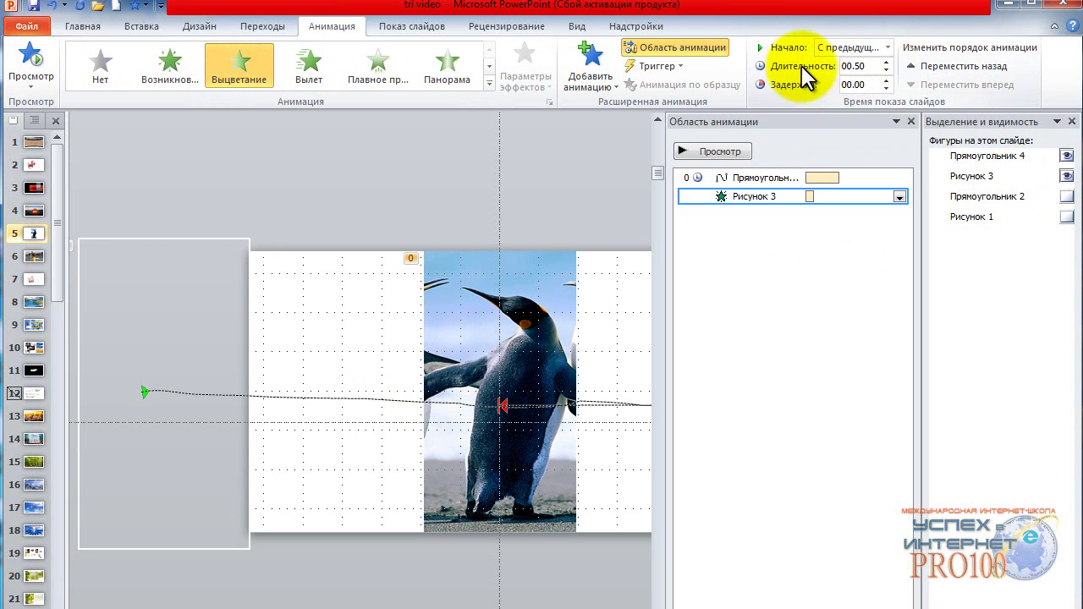
{"action": "double_click", "coordinate": [886, 80]}
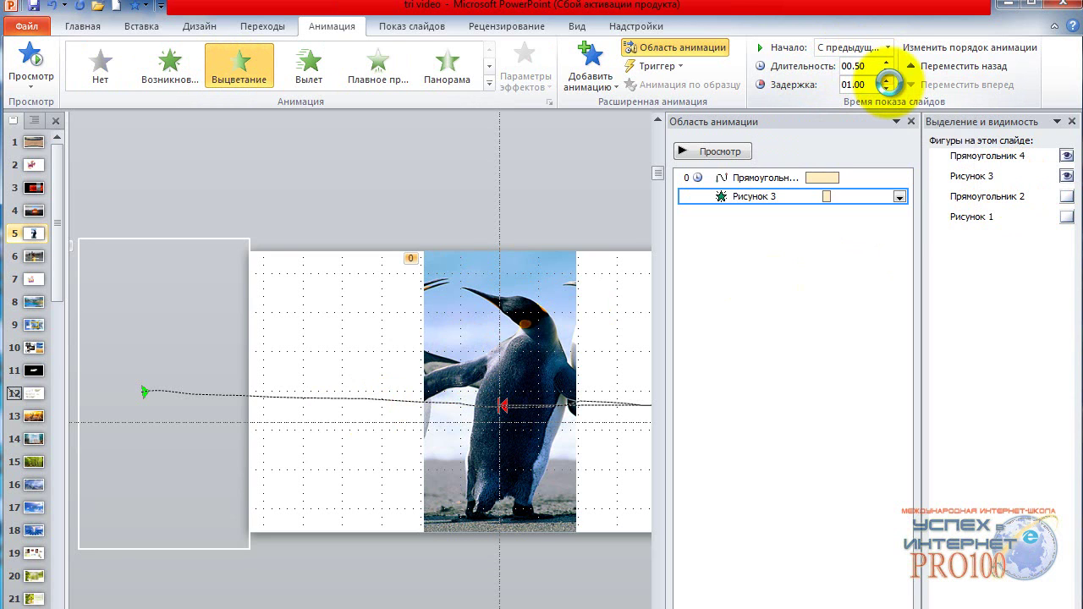
{"action": "left_click", "coordinate": [886, 80]}
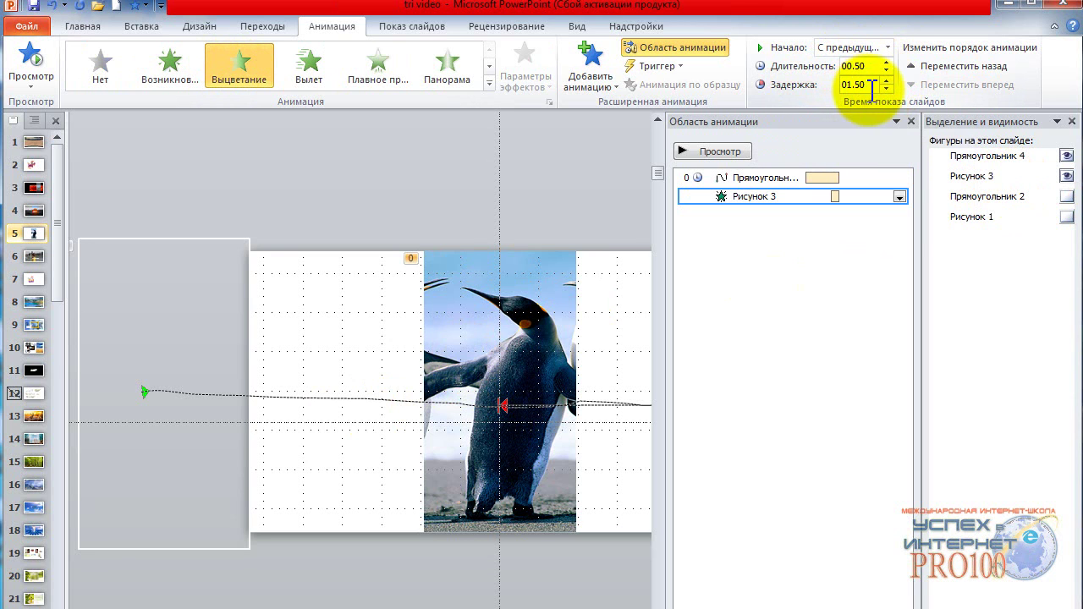
- Preview the animations again, then hide every shape except the colour penguin strip
{"action": "left_click", "coordinate": [1066, 217]}
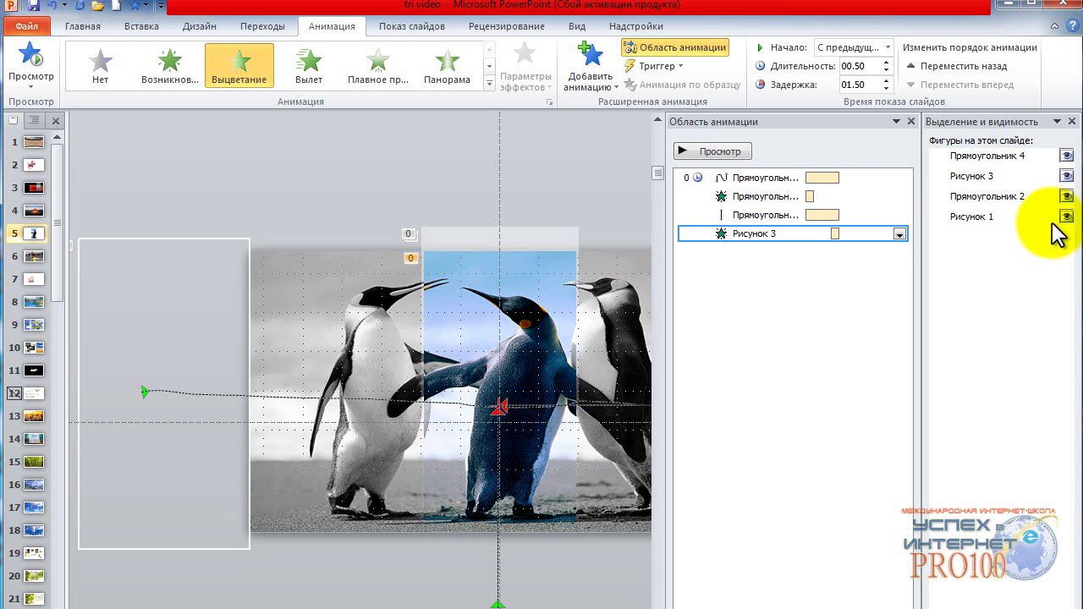
{"action": "left_click", "coordinate": [694, 154]}
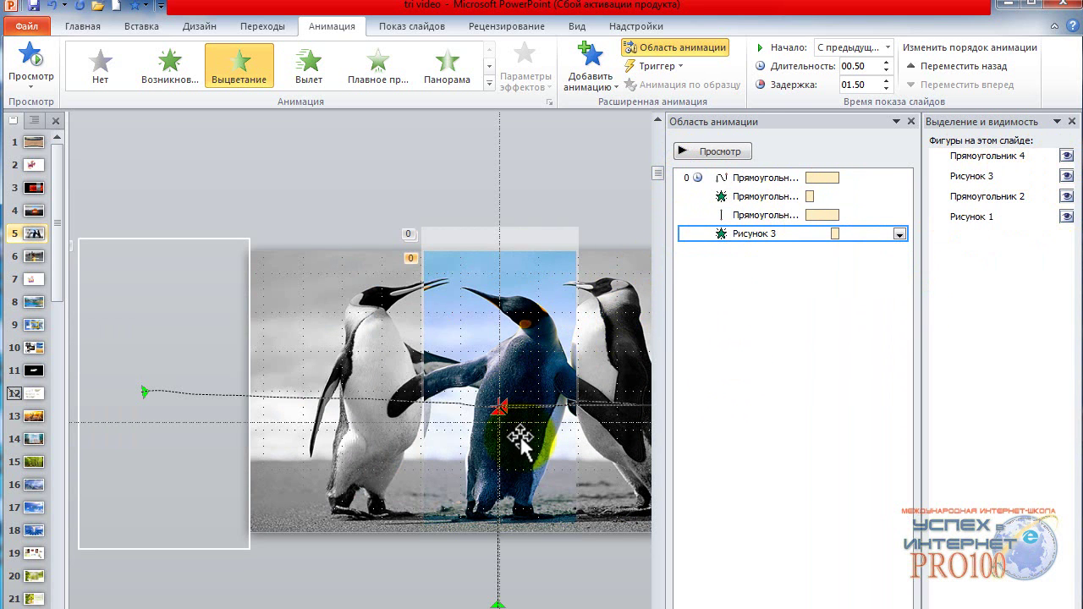
{"action": "left_click", "coordinate": [1066, 216]}
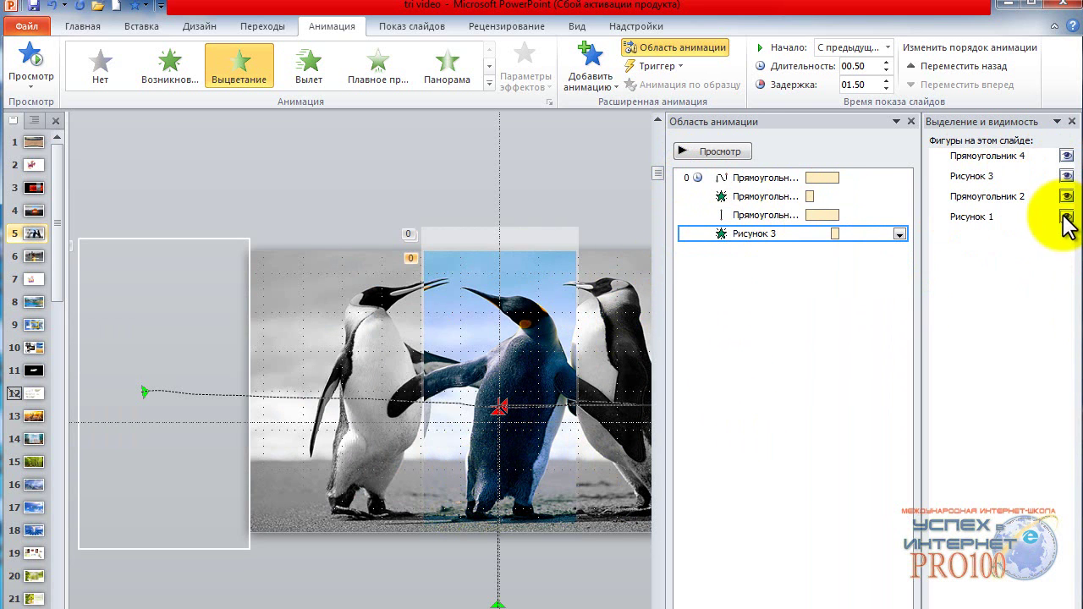
{"action": "left_click", "coordinate": [1067, 196]}
{"action": "left_click", "coordinate": [1066, 176]}
{"action": "left_click", "coordinate": [1066, 156]}
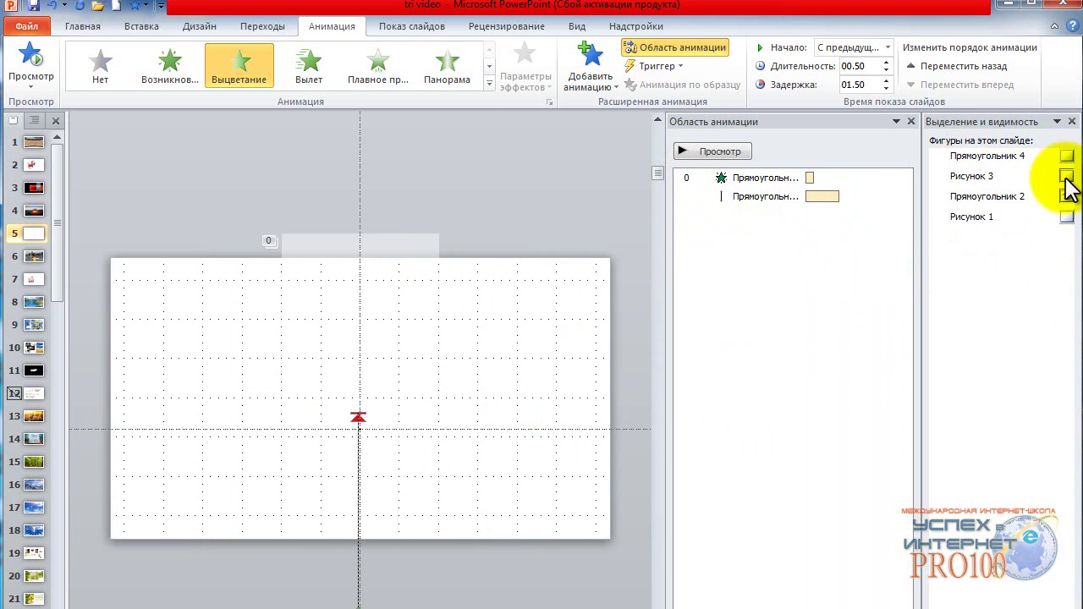
{"action": "left_click", "coordinate": [1066, 176]}
- Hide Прямоугольник 2 and draw a text box on the centre penguin with the caption 'pingvin'
{"action": "left_click", "coordinate": [1064, 196]}
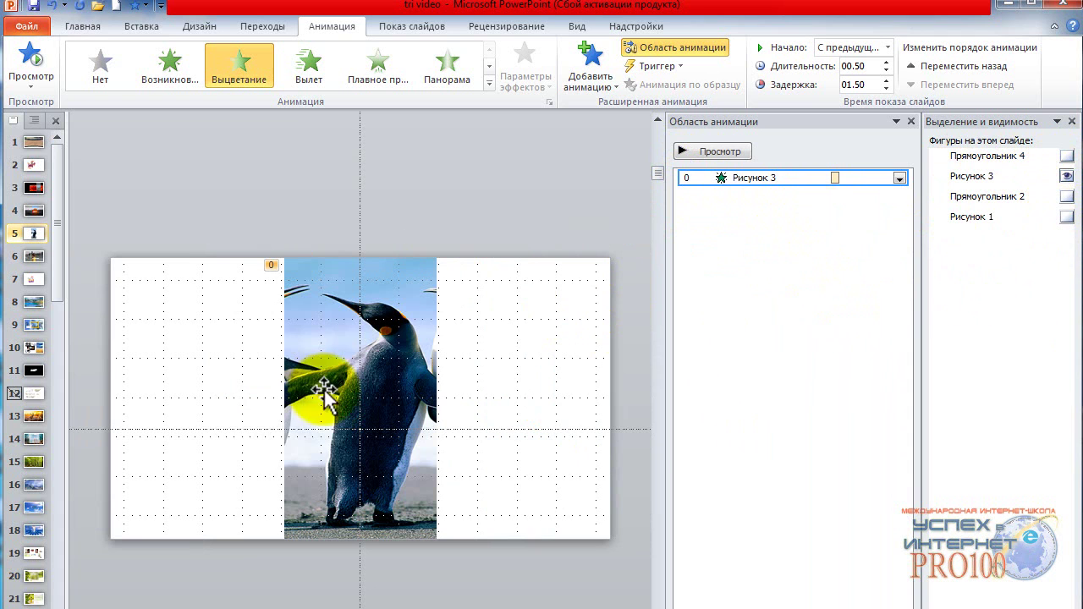
{"action": "left_click", "coordinate": [132, 26]}
{"action": "left_click", "coordinate": [528, 61]}
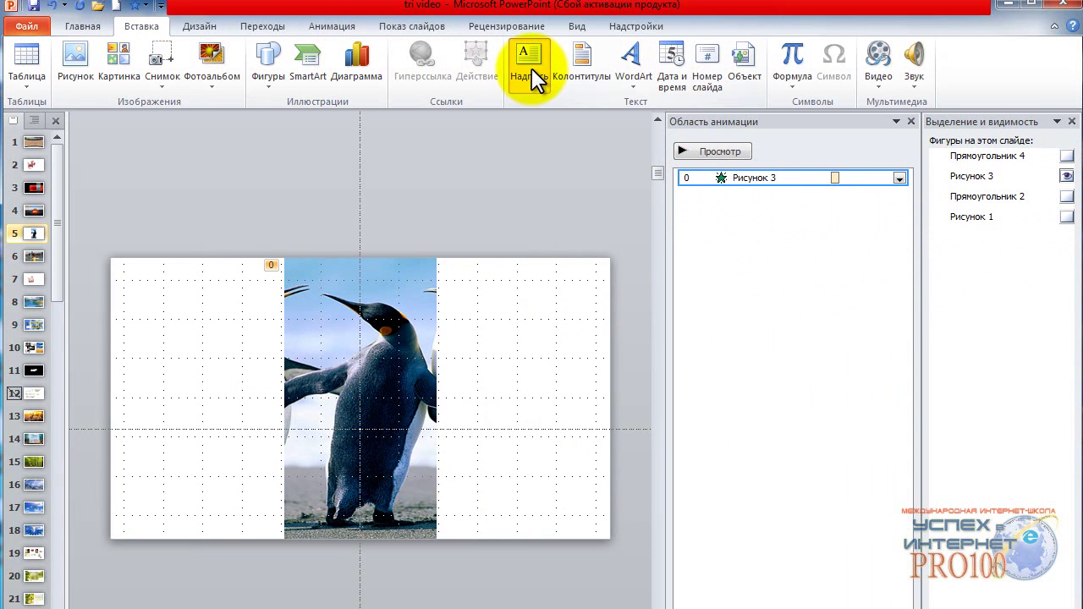
{"action": "left_click", "coordinate": [312, 463]}
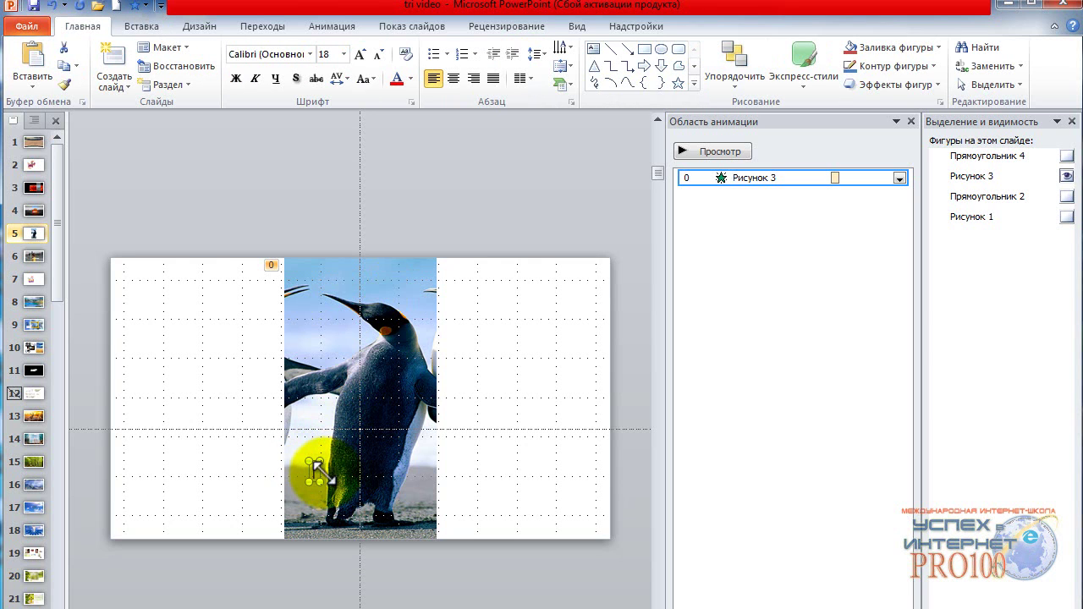
{"action": "type", "text": "рис"}
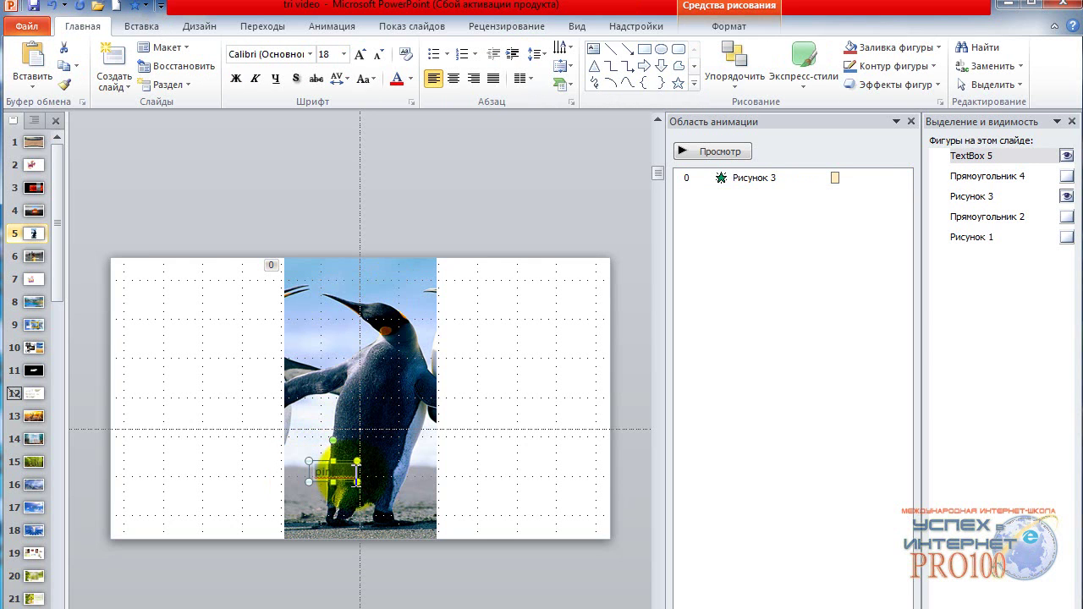
- Make the caption bold, 40 pt and white, and move it up to mid-height on the penguin
{"action": "left_click", "coordinate": [235, 78]}
{"action": "left_click", "coordinate": [344, 54]}
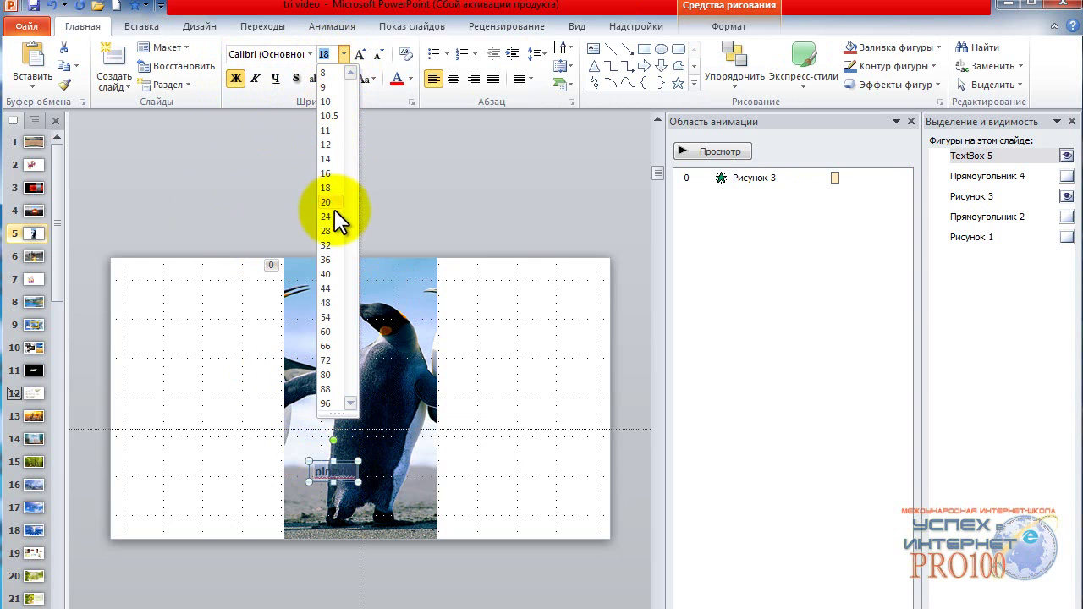
{"action": "left_click", "coordinate": [327, 282]}
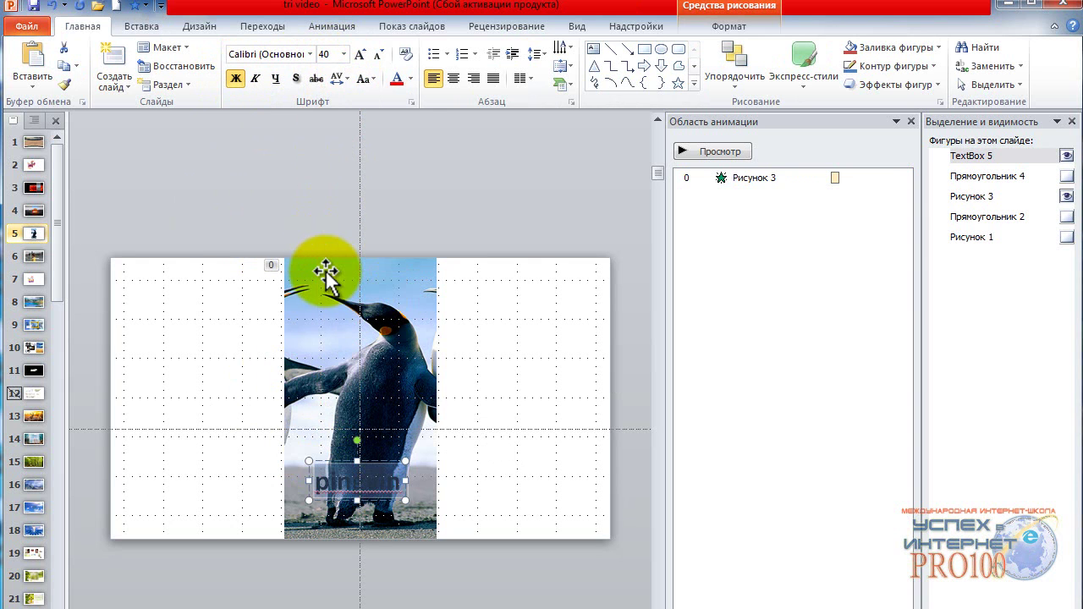
{"action": "left_click", "coordinate": [410, 78]}
{"action": "left_click", "coordinate": [405, 110]}
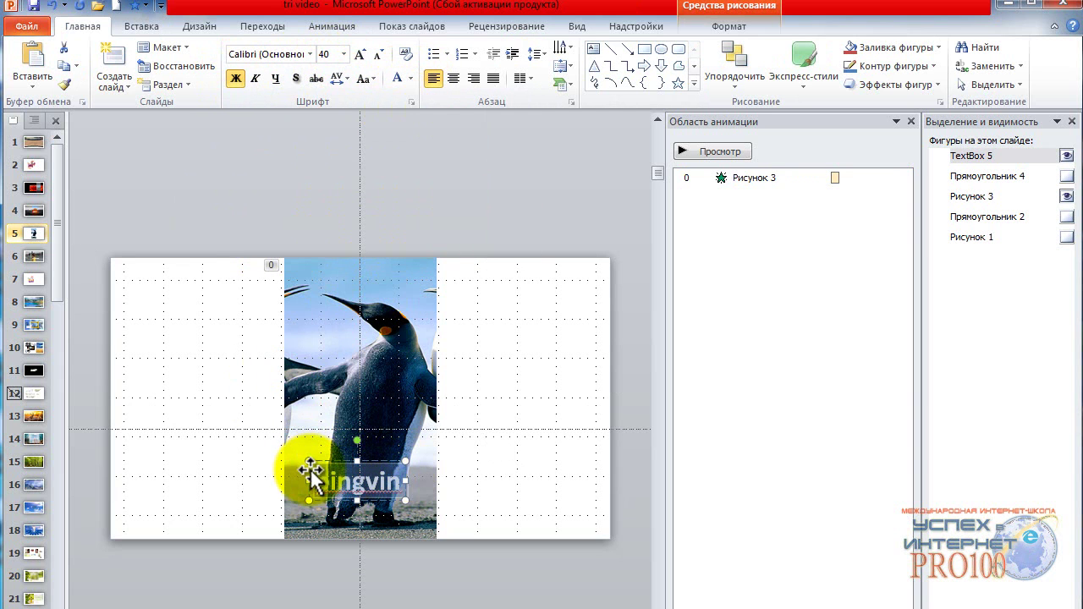
{"action": "left_click", "coordinate": [311, 471]}
{"action": "left_click_drag", "start_coordinate": [311, 471], "coordinate": [312, 417]}
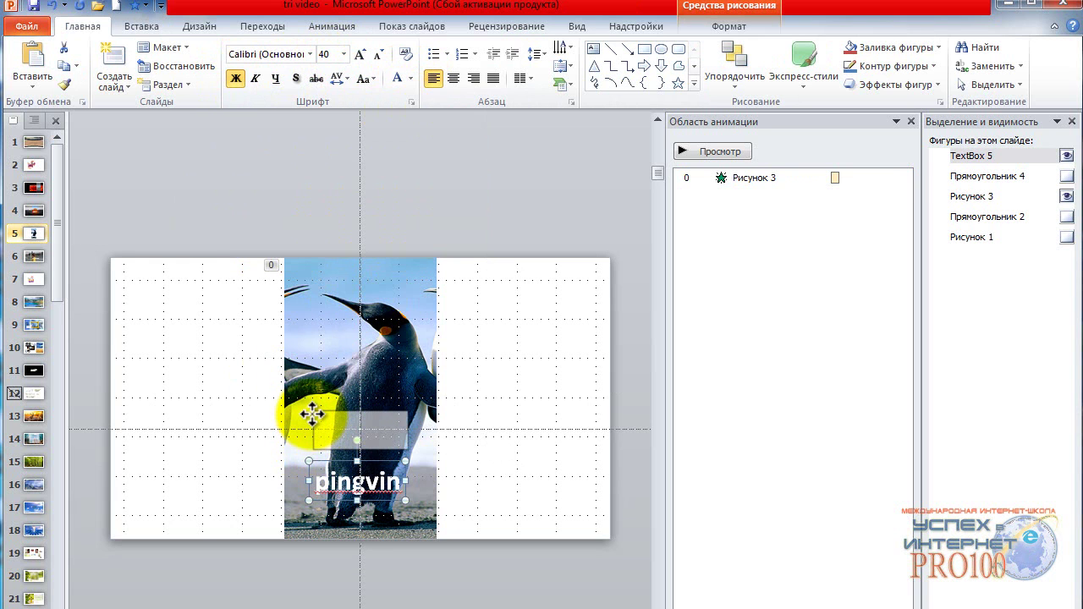
{"action": "left_click_drag", "start_coordinate": [313, 414], "coordinate": [315, 405]}
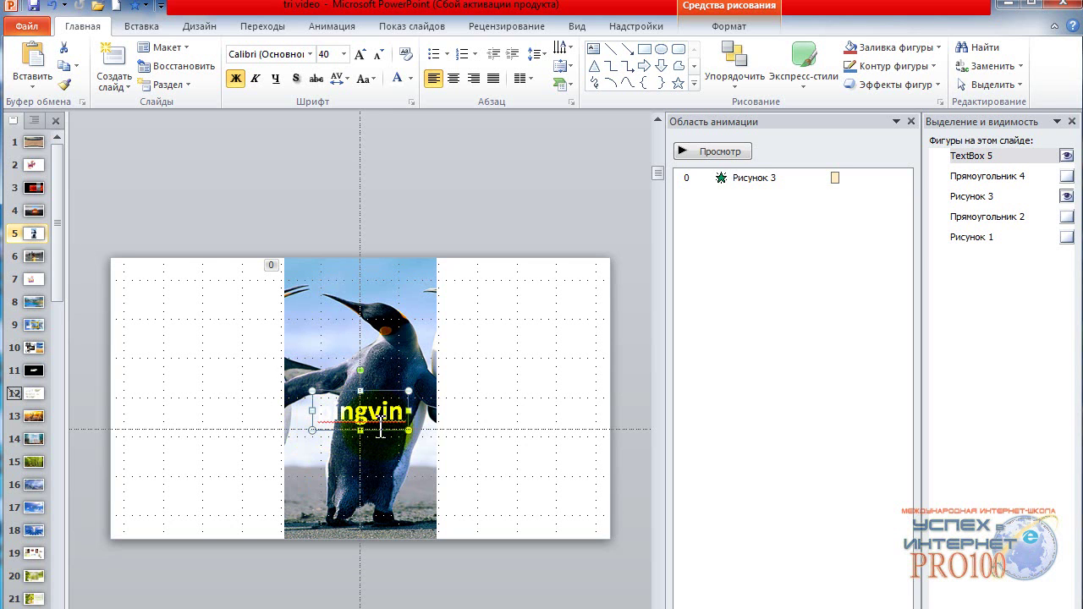
- Give the caption a downward Плавное приближение entrance, With Previous, lasting 2 seconds
{"action": "left_click", "coordinate": [332, 27]}
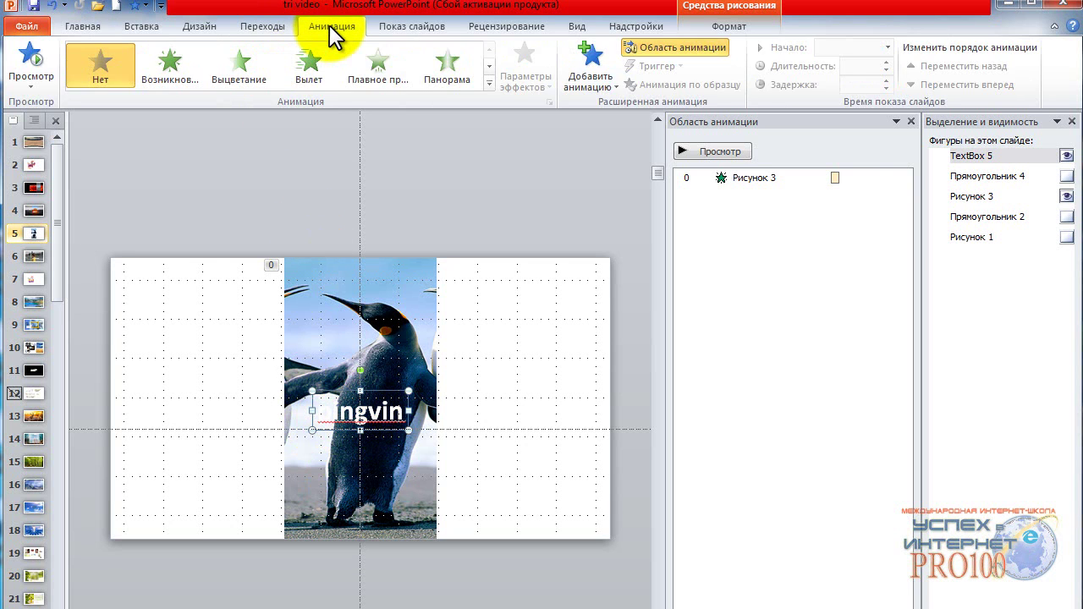
{"action": "left_click", "coordinate": [378, 73]}
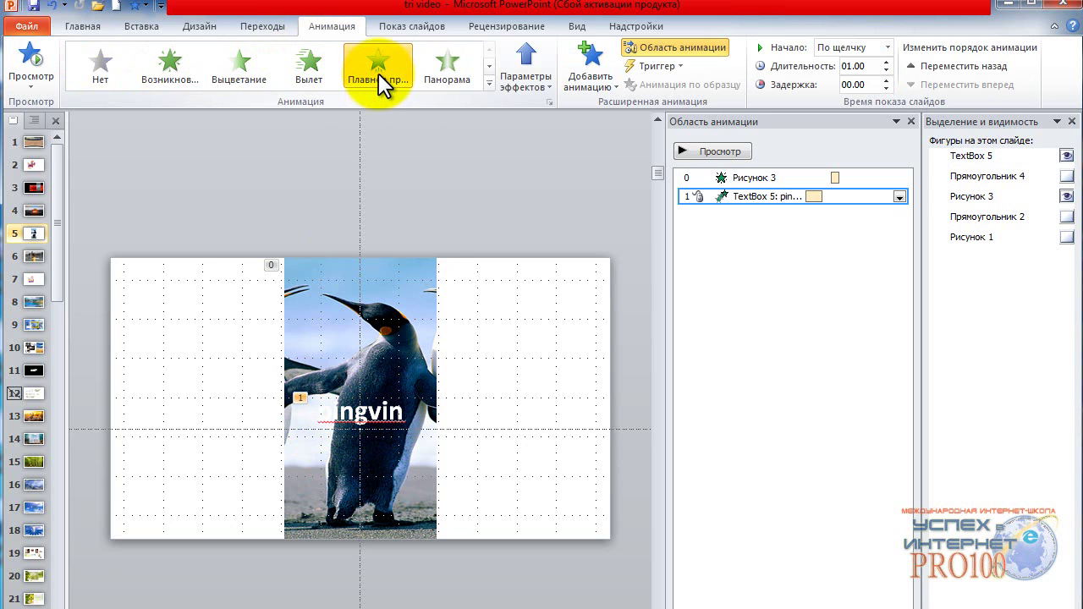
{"action": "left_click", "coordinate": [887, 47]}
{"action": "left_click", "coordinate": [846, 80]}
{"action": "type", "text": "01.5"}
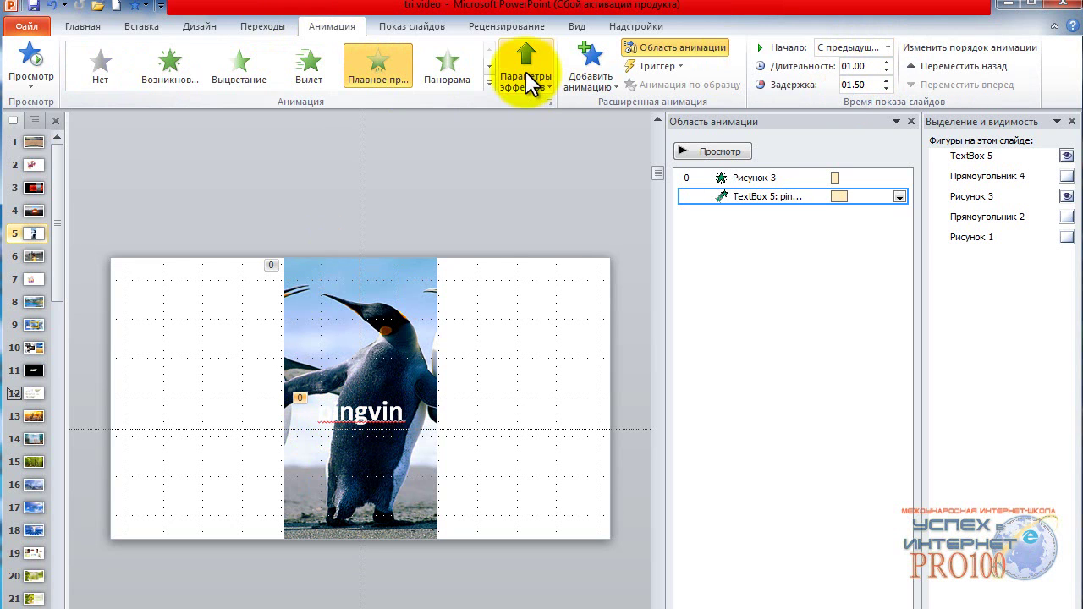
{"action": "left_click", "coordinate": [524, 84]}
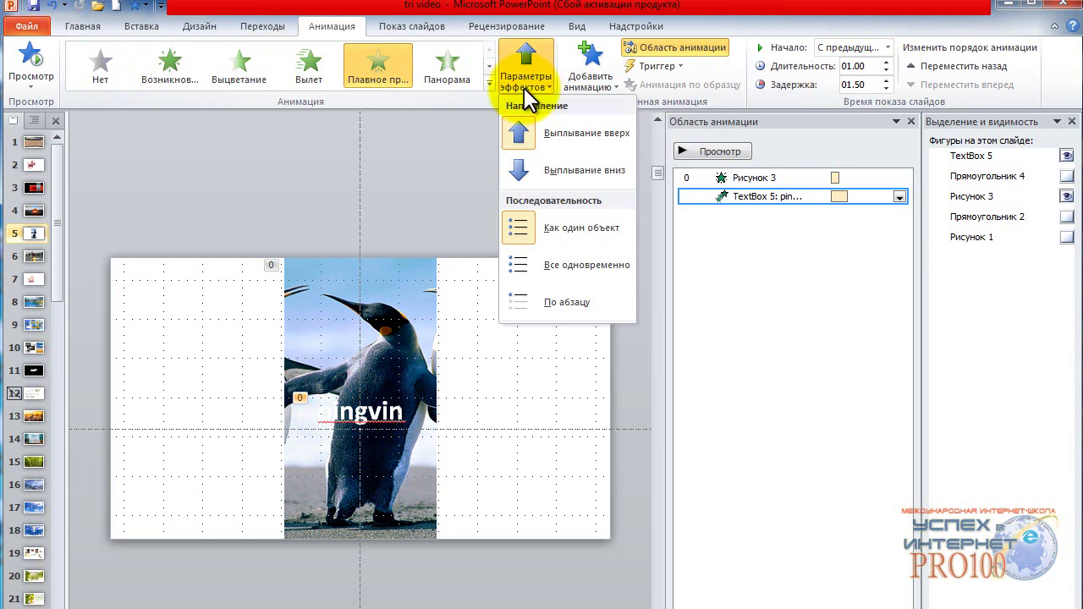
{"action": "left_click", "coordinate": [521, 171]}
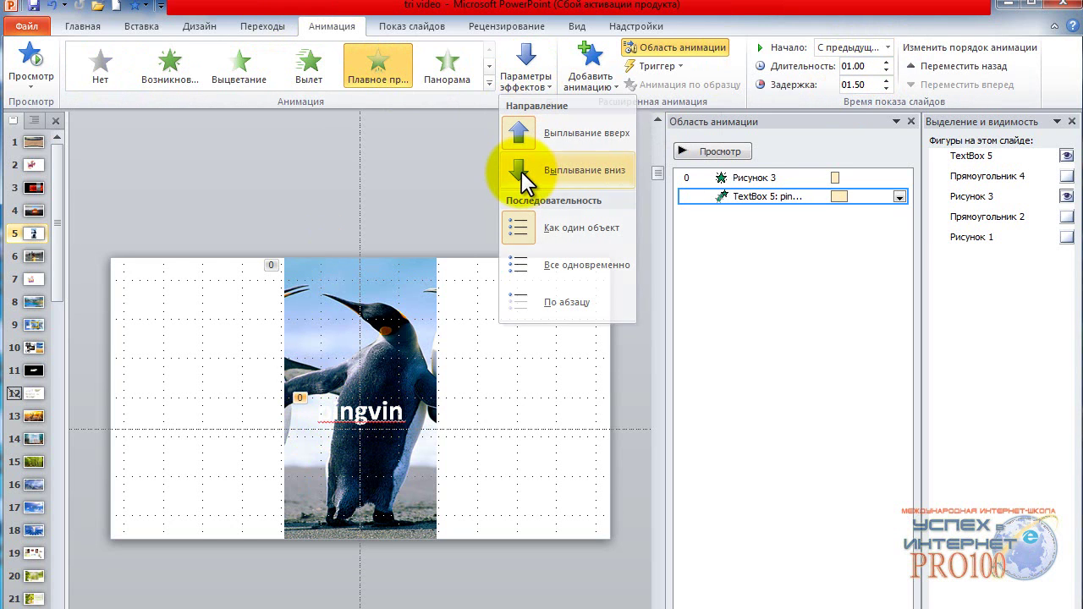
{"action": "left_click", "coordinate": [885, 61]}
{"action": "left_click", "coordinate": [886, 61]}
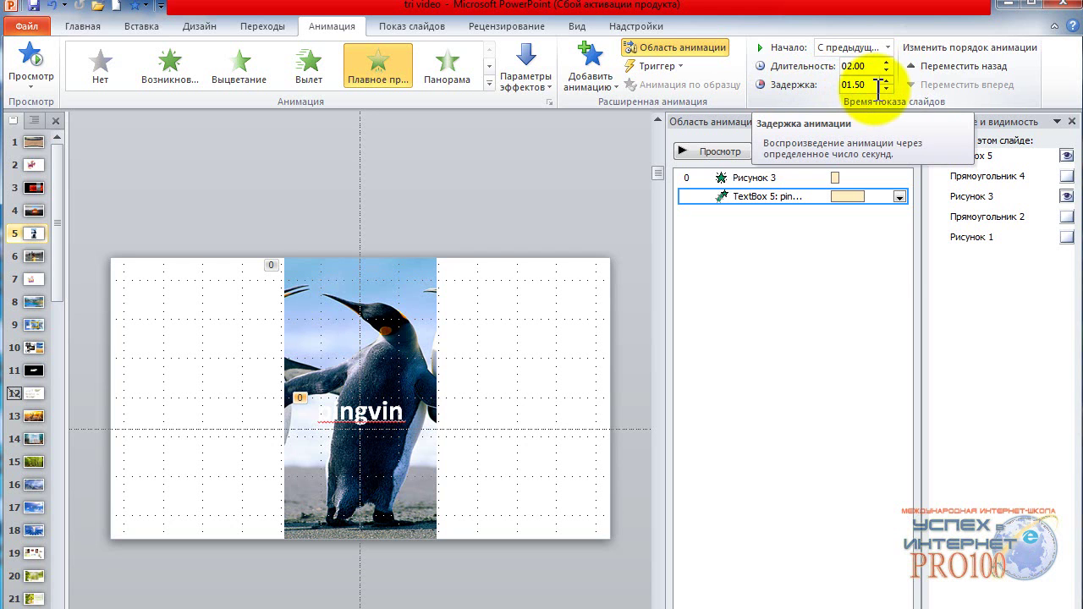
- Show all the hidden shapes and pictures again in the Selection pane
{"action": "left_click", "coordinate": [1067, 176]}
{"action": "left_click", "coordinate": [1067, 217]}
{"action": "left_click", "coordinate": [1067, 236]}
{"action": "left_click", "coordinate": [911, 121]}
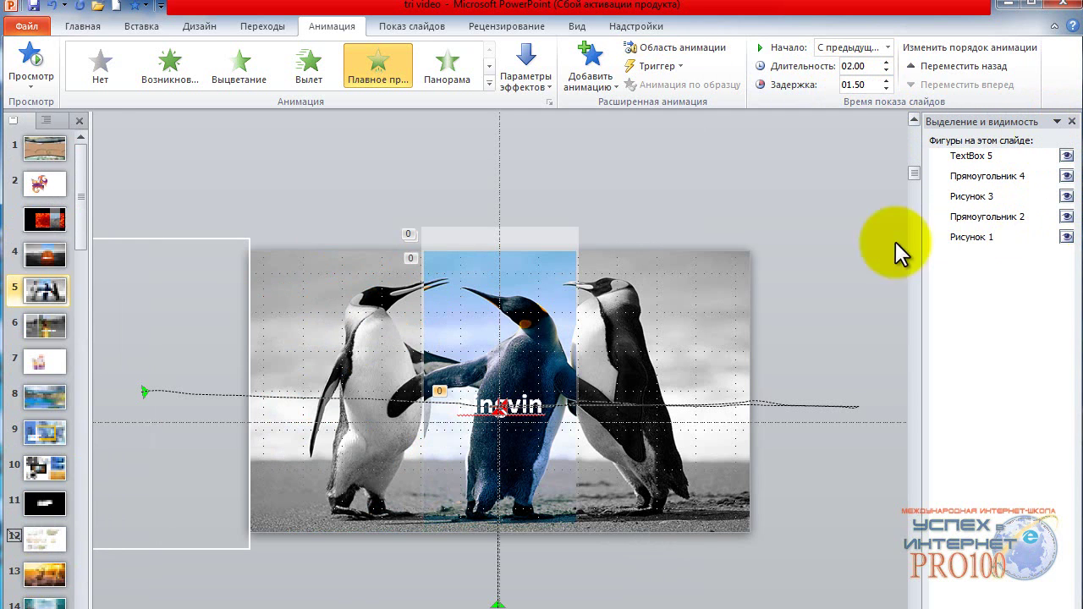
{"action": "left_click", "coordinate": [21, 85]}
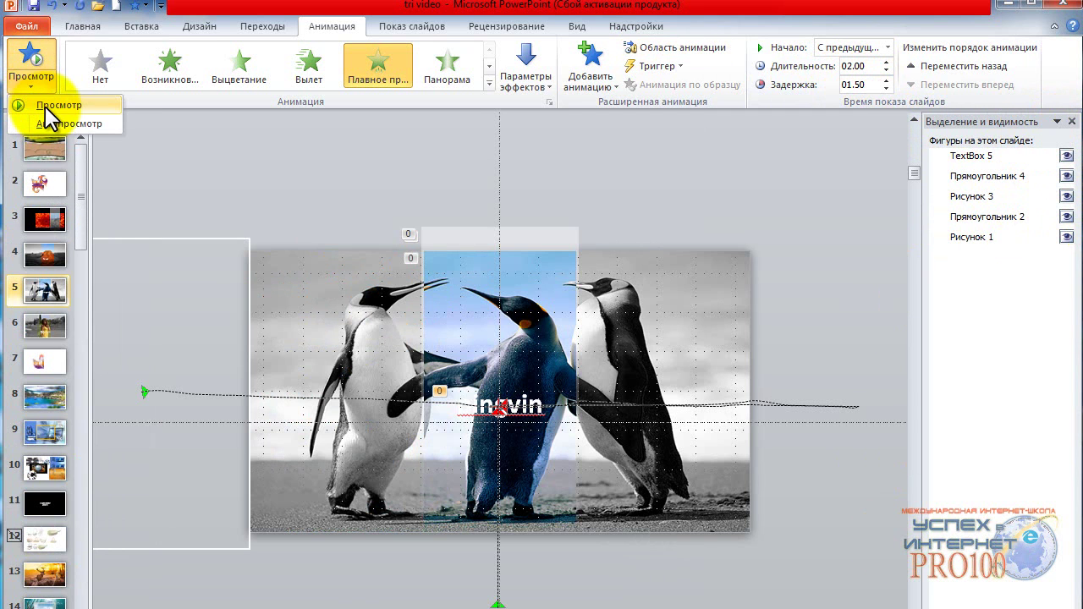
{"action": "left_click", "coordinate": [44, 107]}
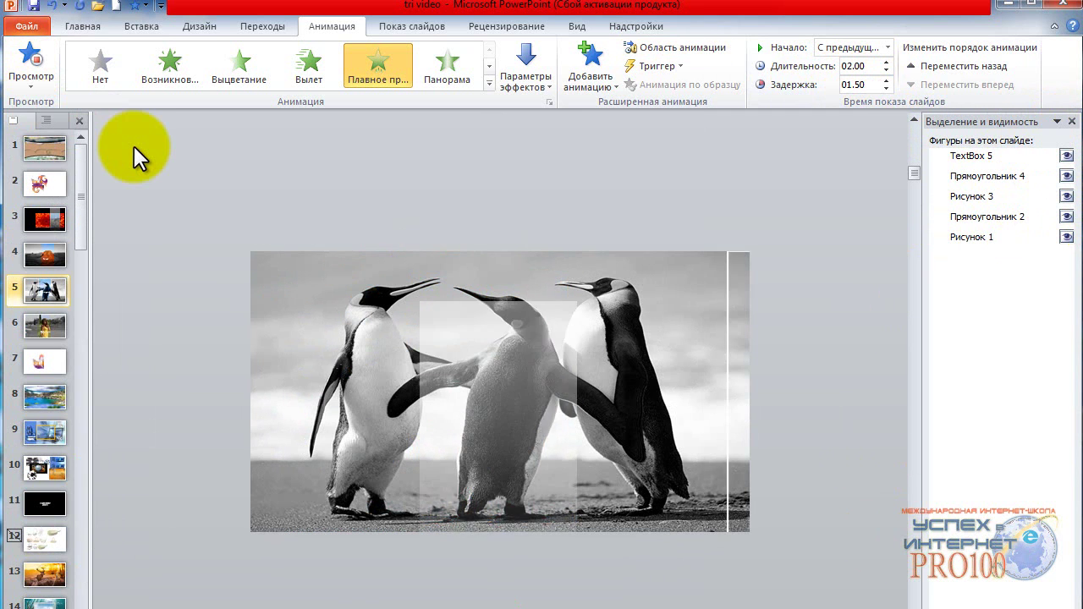